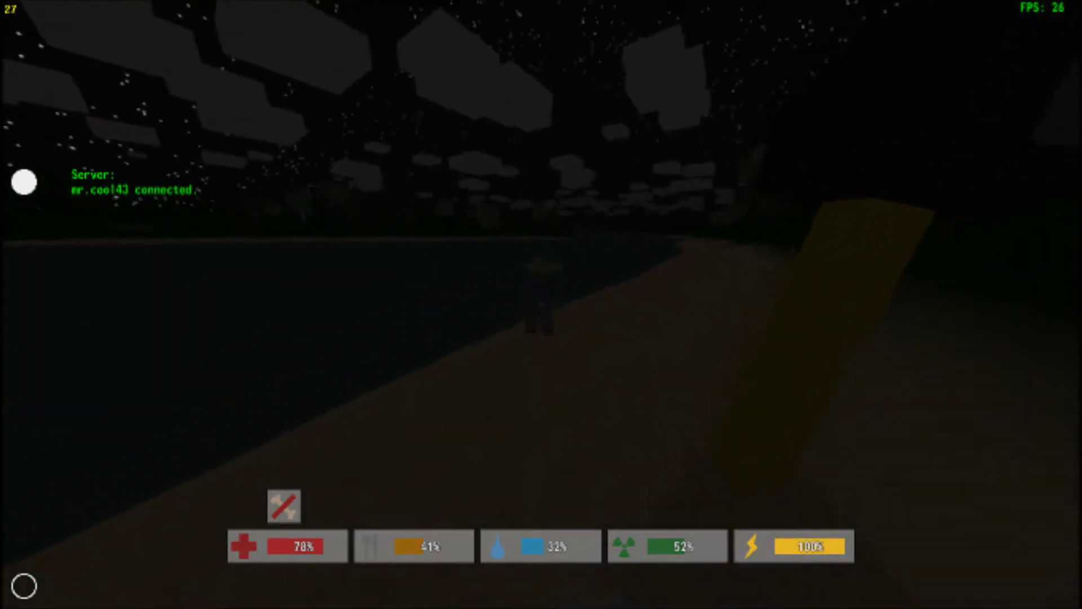
Beat the zombie on the beach path to death with the yellow melee weapon.
click(541, 304)
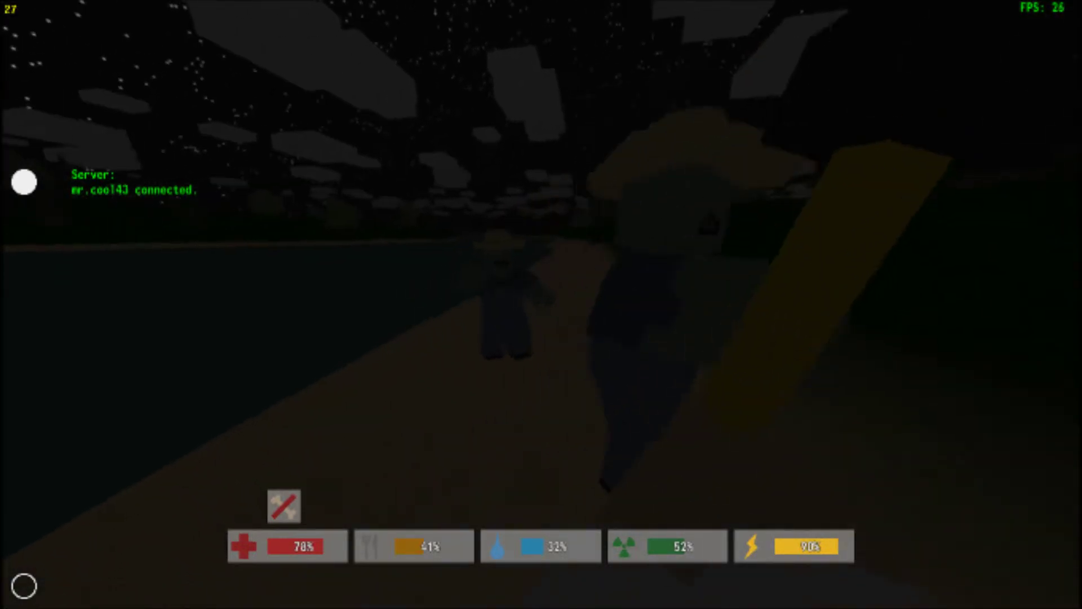
click(541, 304)
click(542, 305)
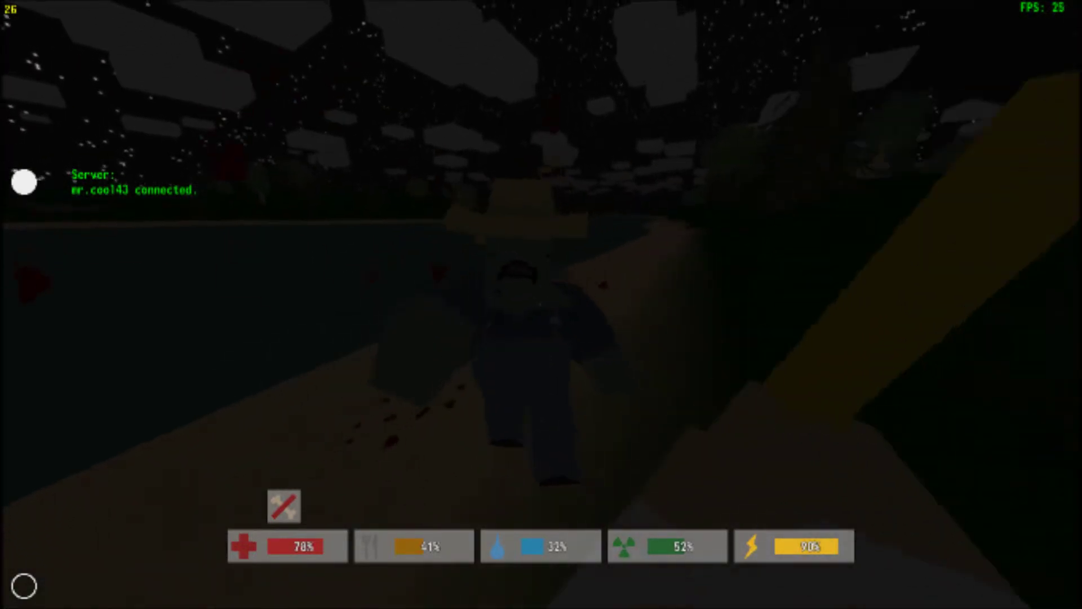
click(541, 304)
click(542, 305)
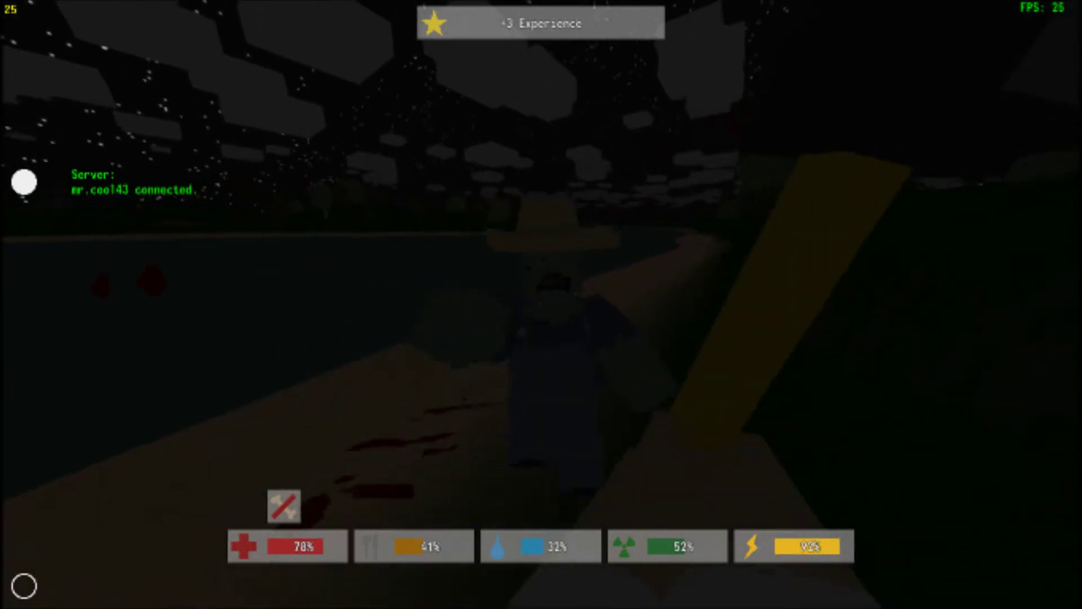
click(541, 305)
click(541, 305)
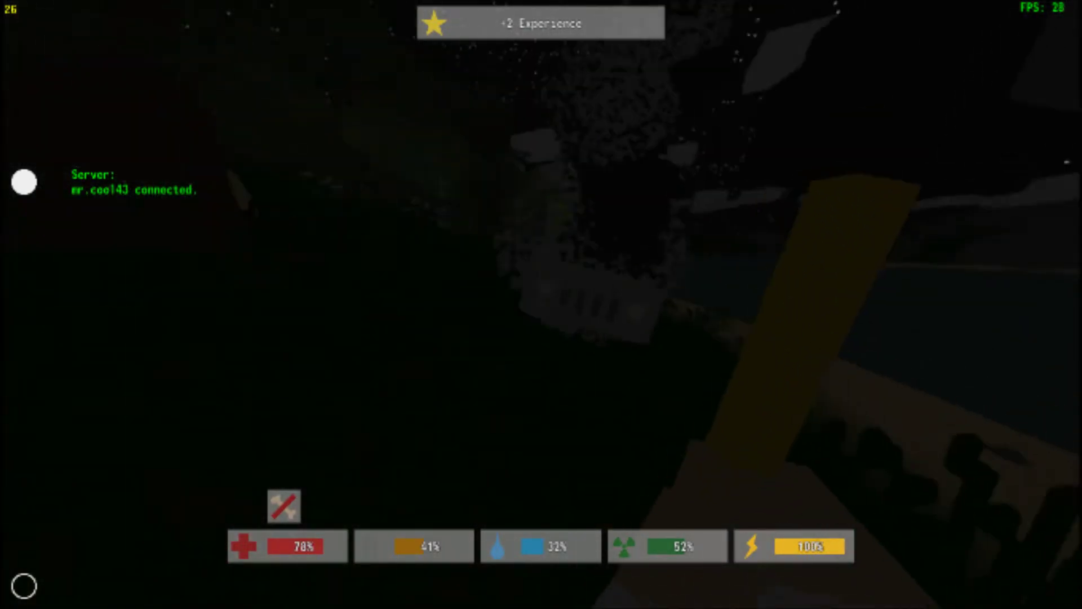
click(541, 305)
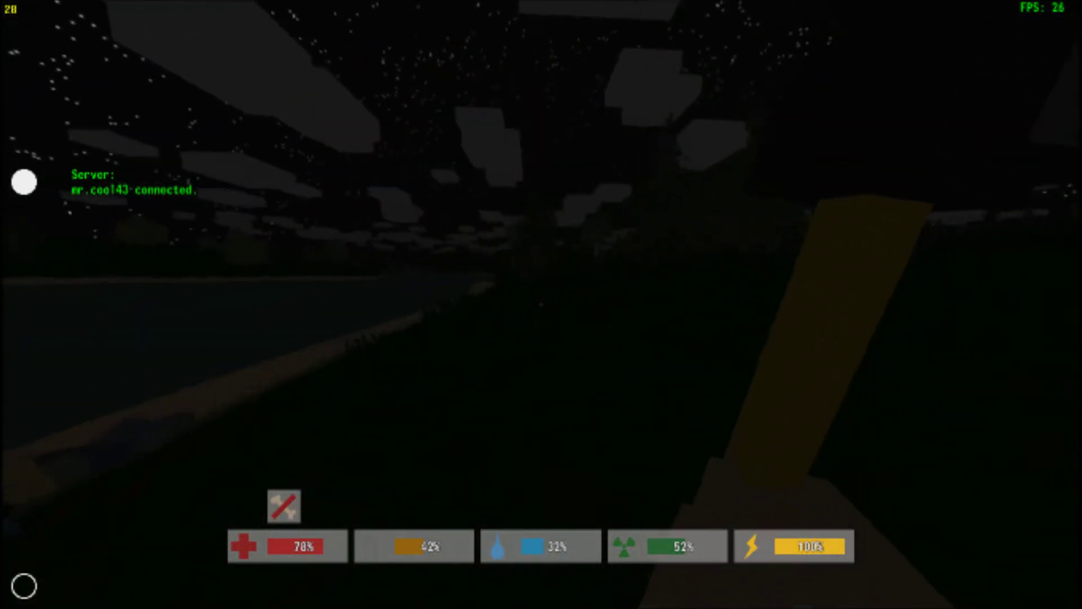
Walk along the shoreline toward the trees, then back toward the water.
key(w)
key(w)
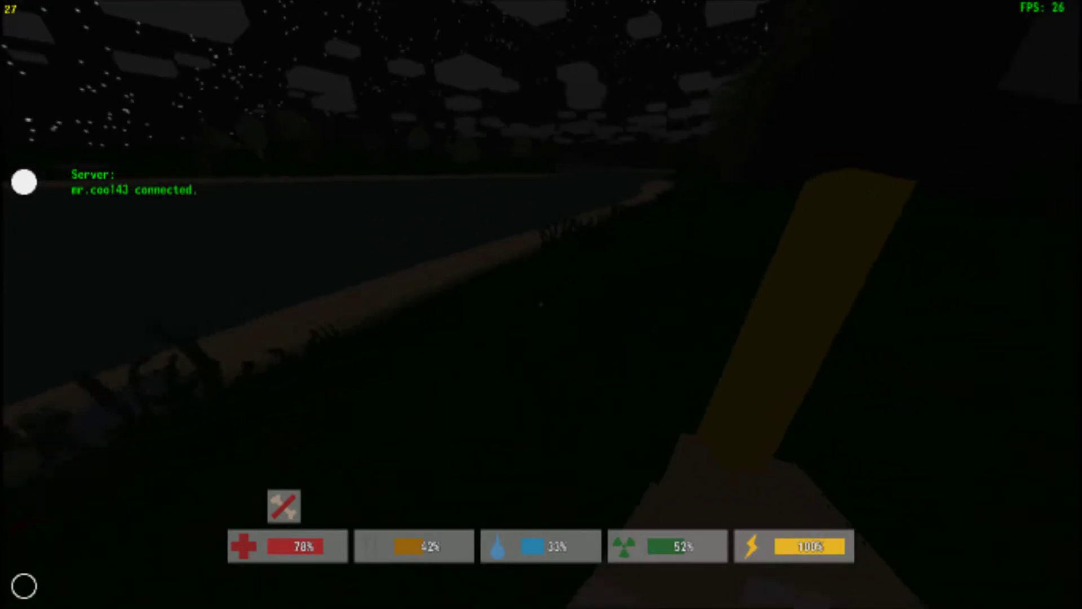
key(w)
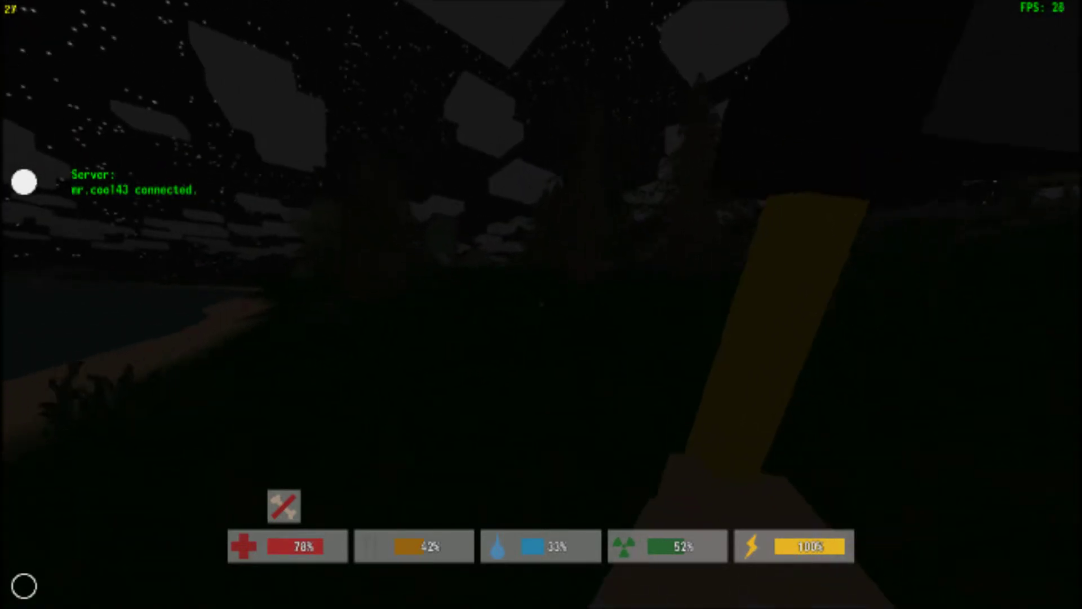
key(w)
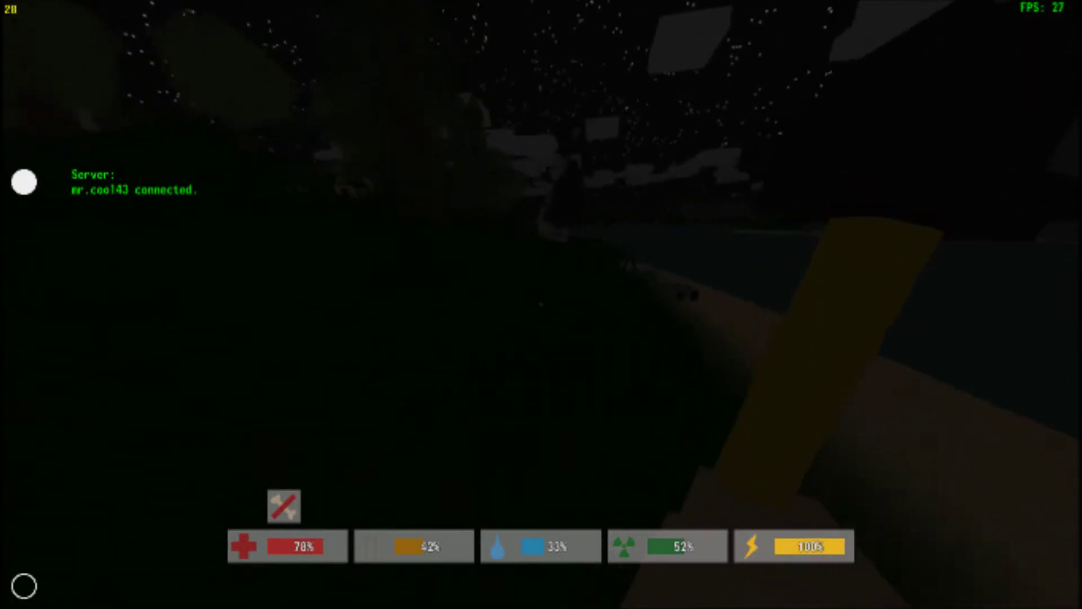
key(w)
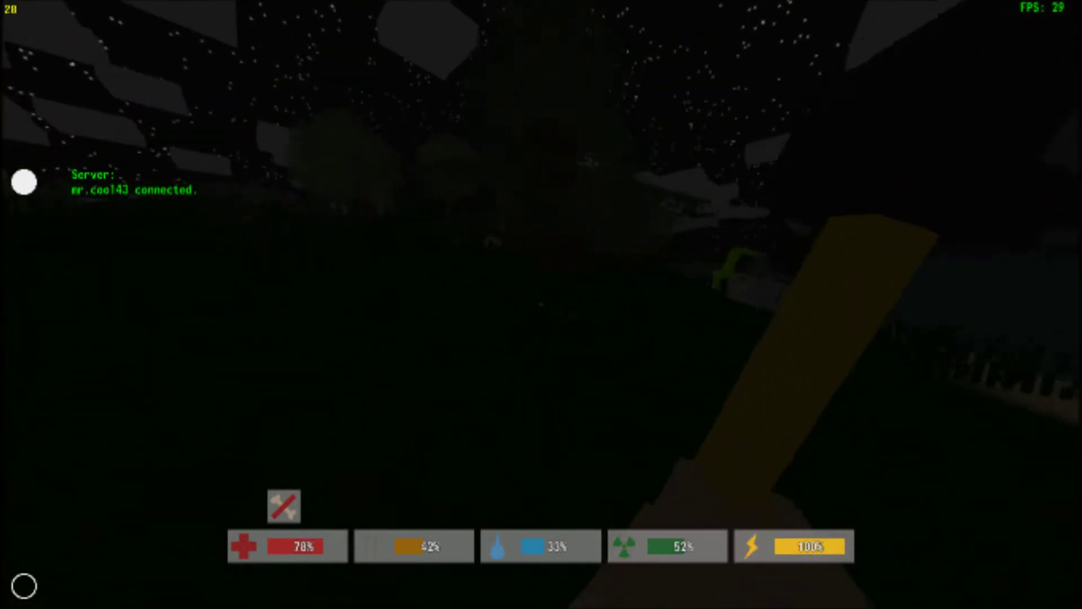
key(w)
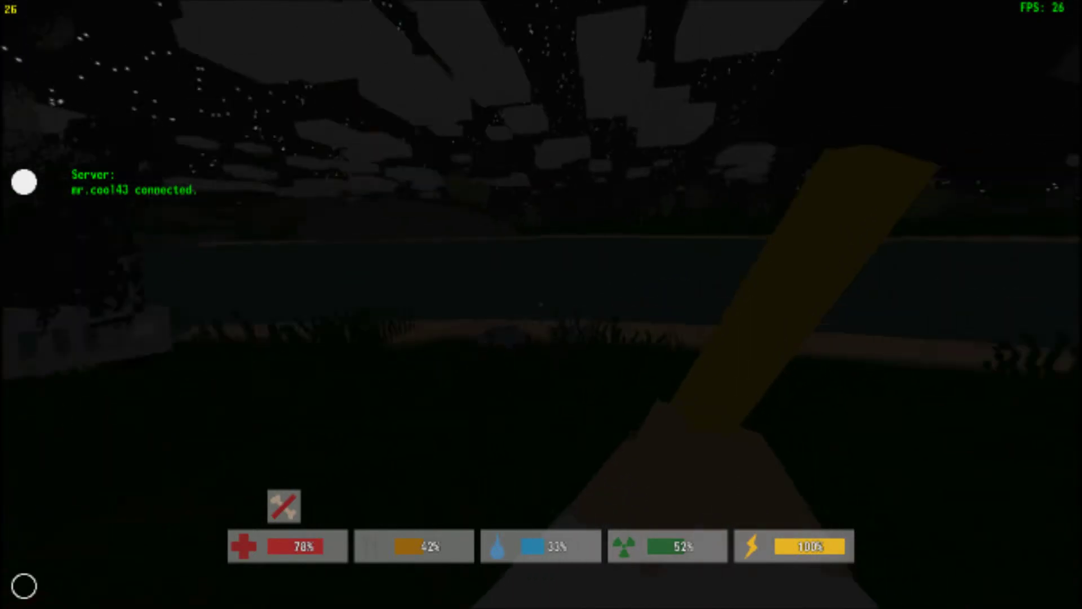
Switch to the flashlight and walk up beside the green truck.
key(2)
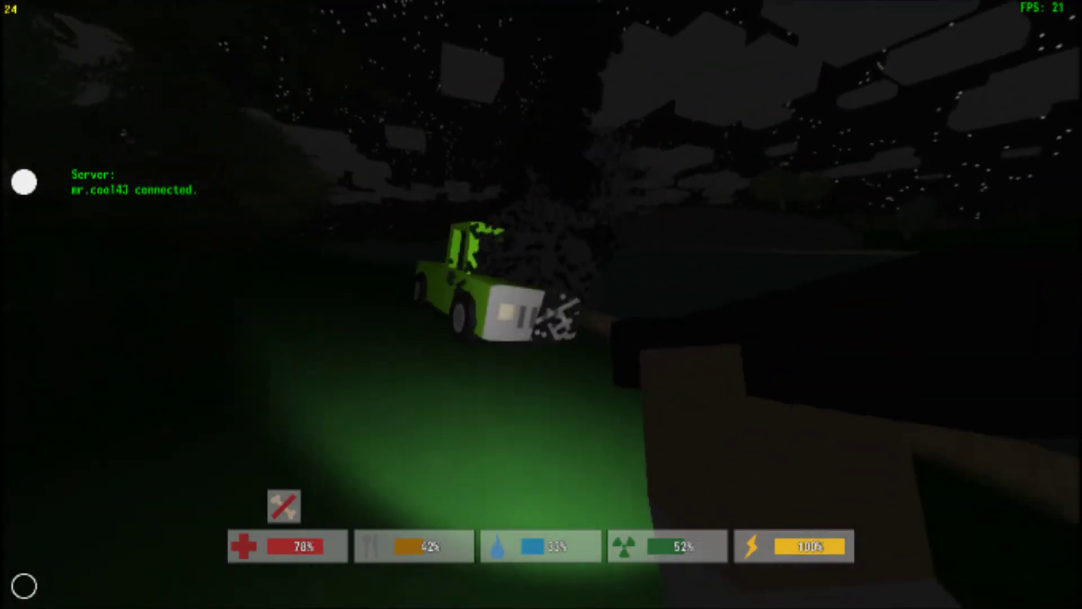
key(w)
key(f)
key(f)
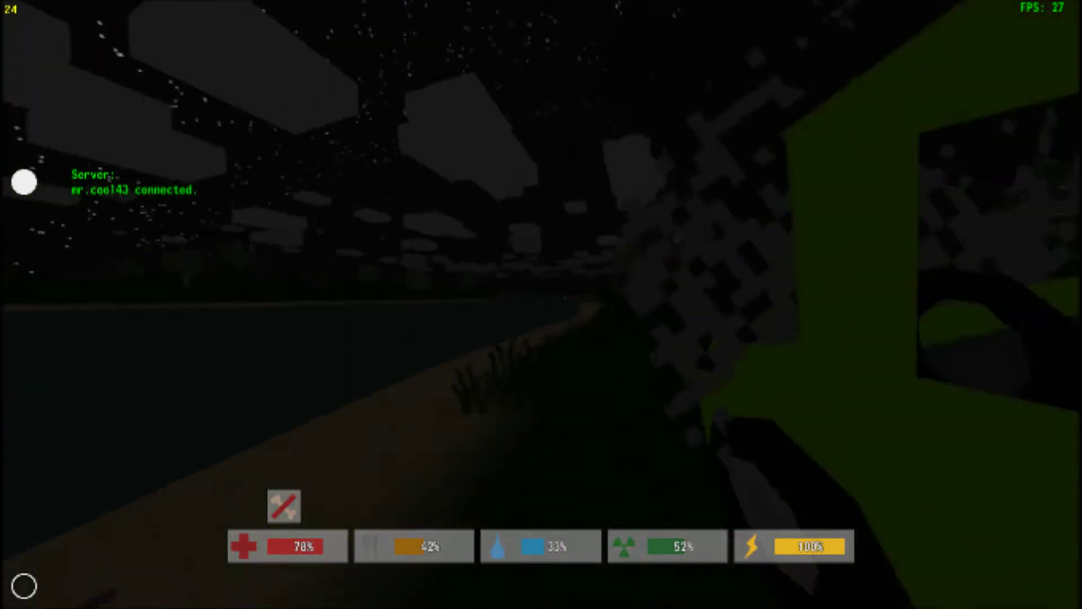
Walk around the green truck and back away to view it whole.
key(w)
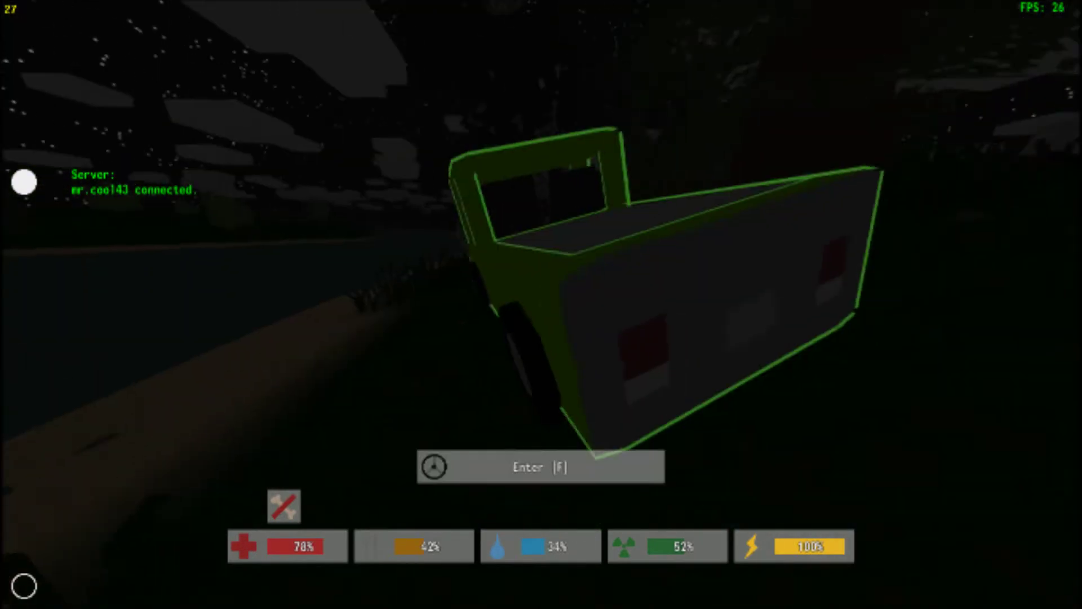
key(w)
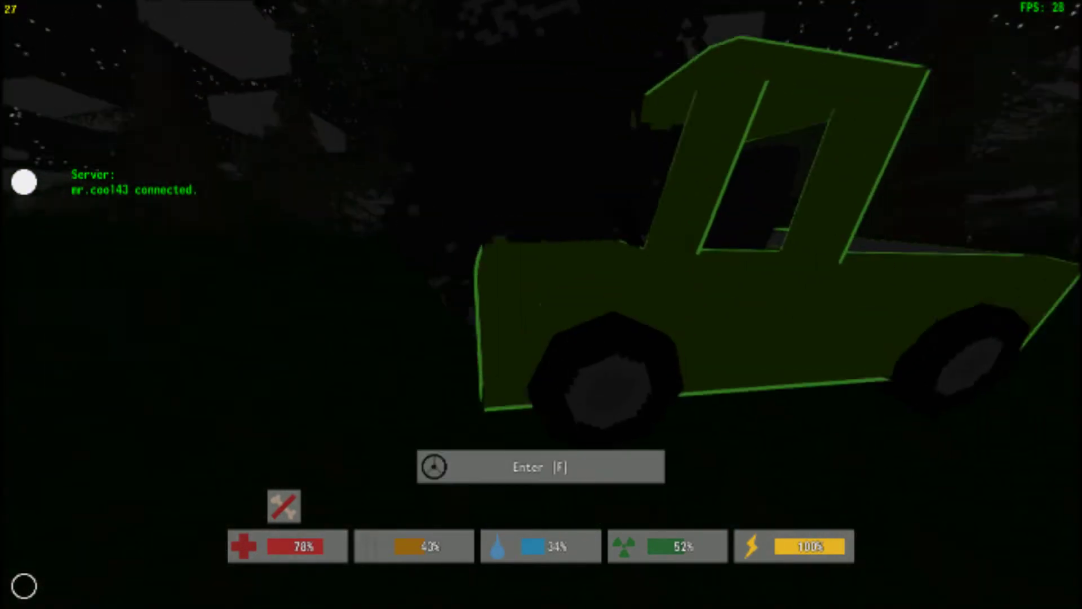
key(s)
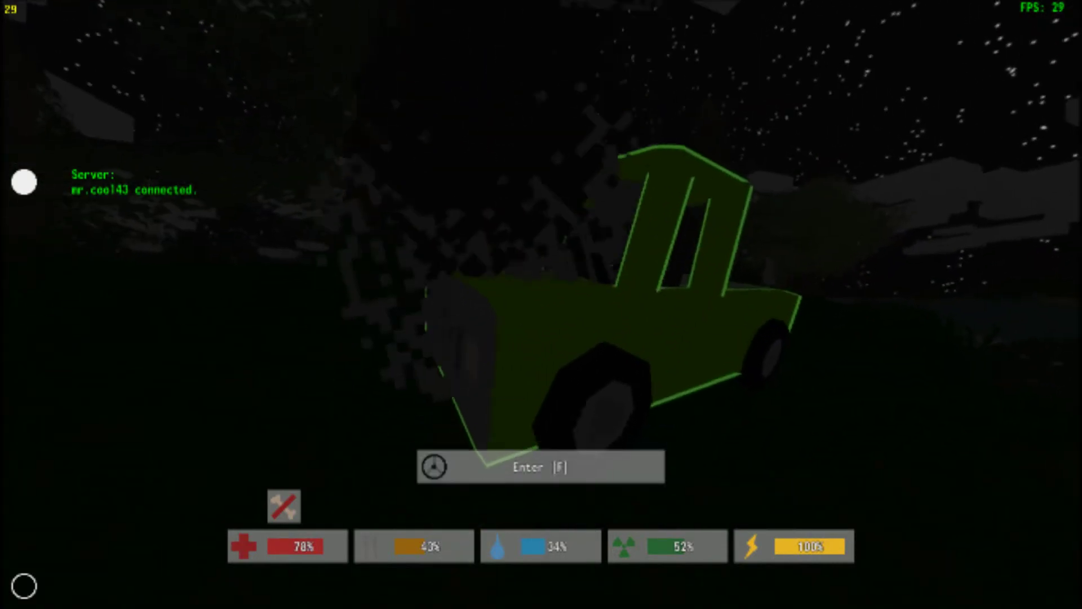
Repair the green truck with the travelpack's blowtorch, then get in.
key(Tab)
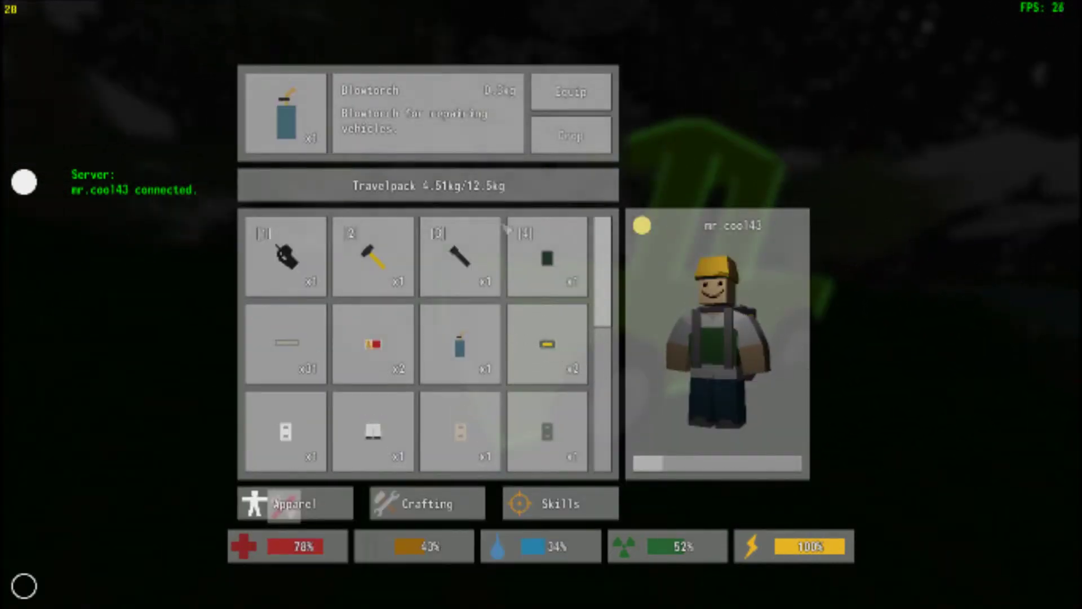
key(Tab)
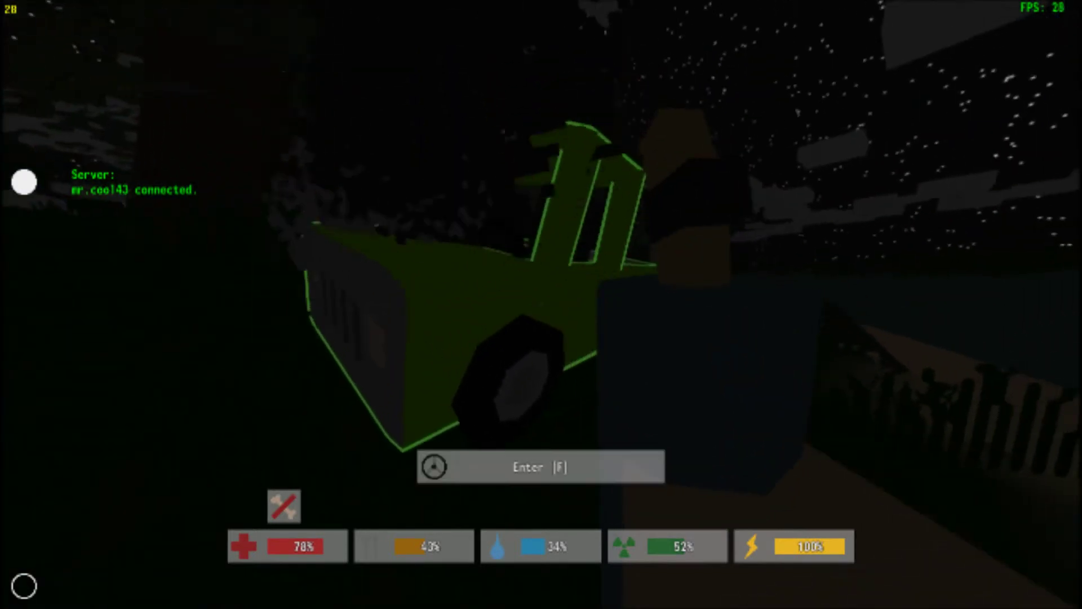
key(w)
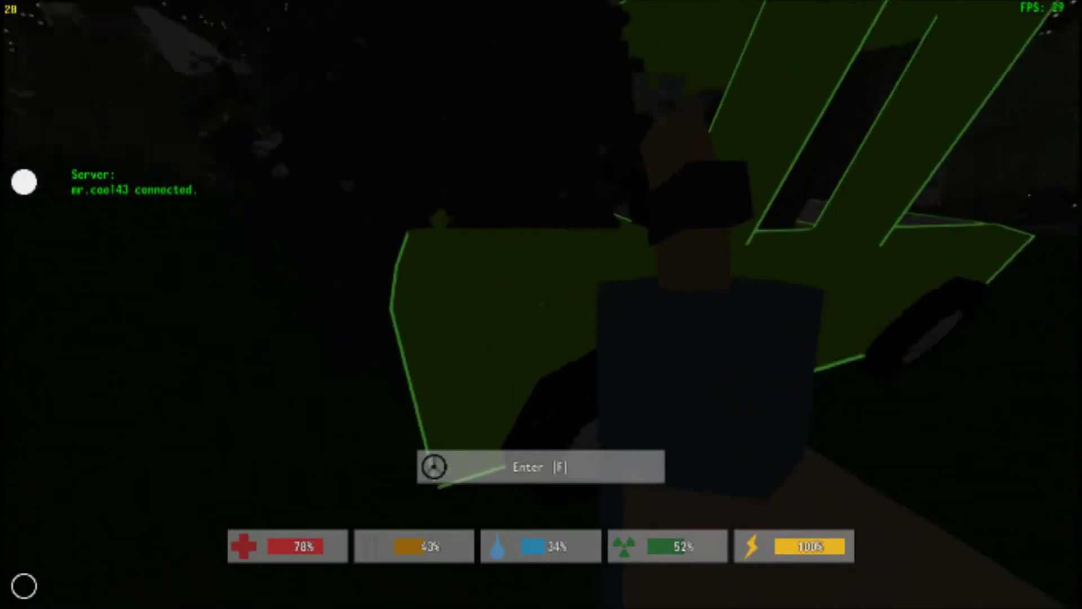
click(542, 305)
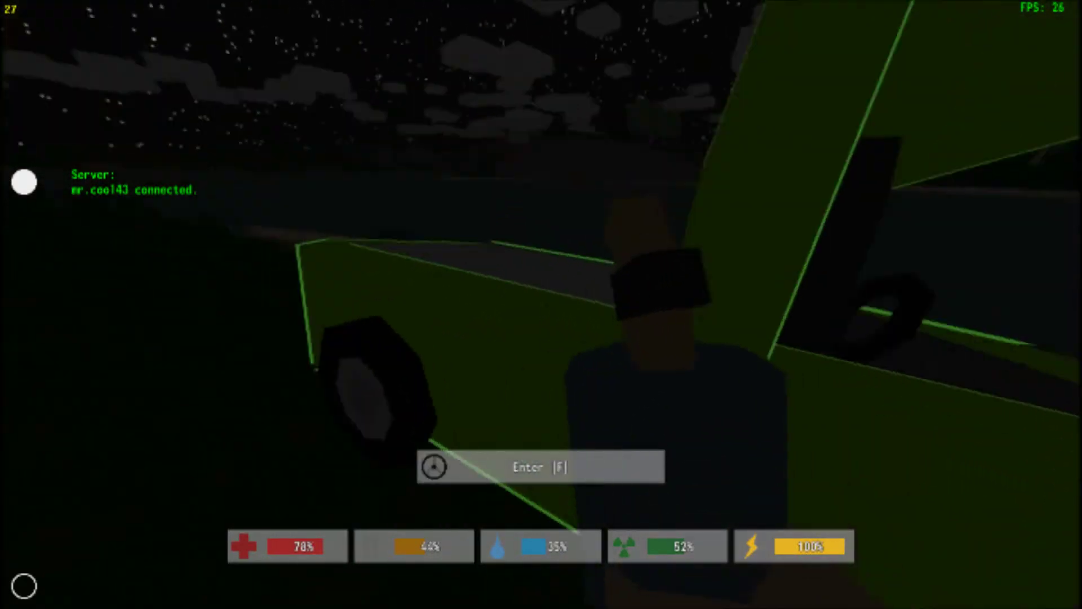
key(f)
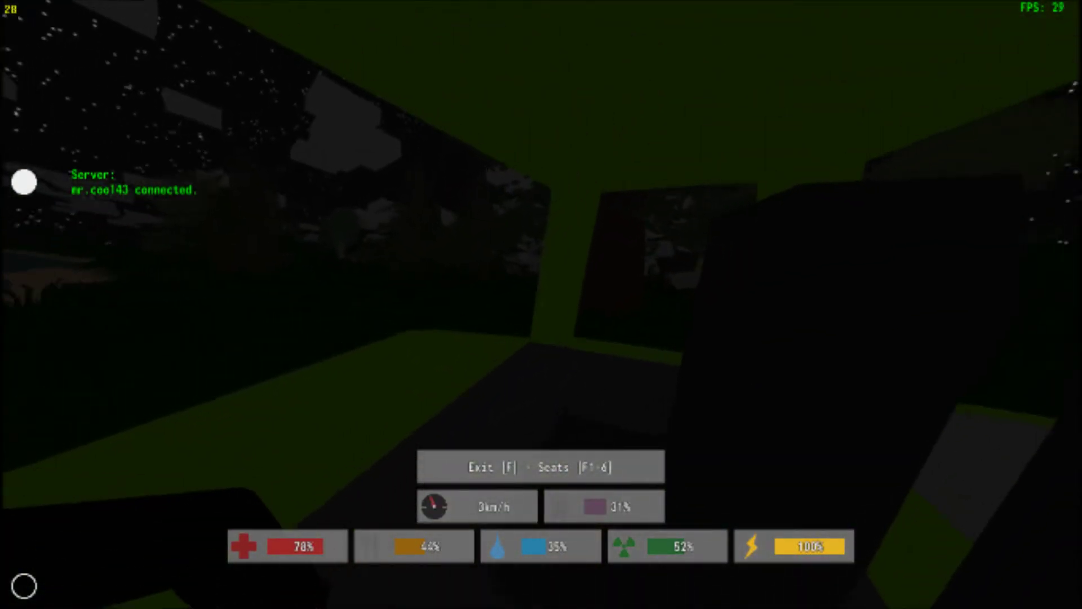
Drive the green truck down the dark road and around the bend, fuel dropping to 23%.
key(w)
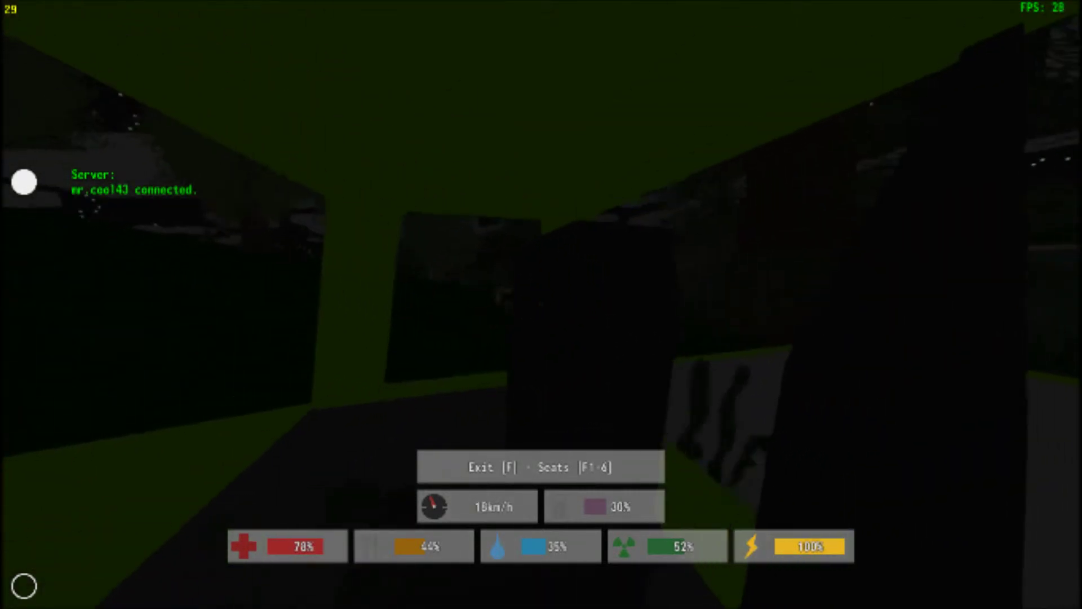
key(w)
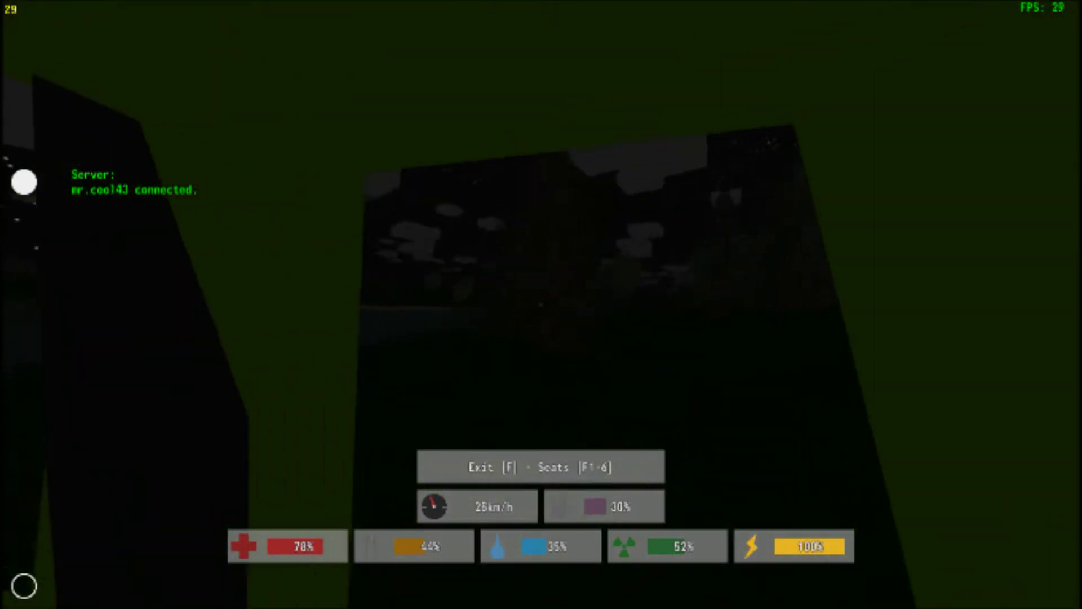
key(w)
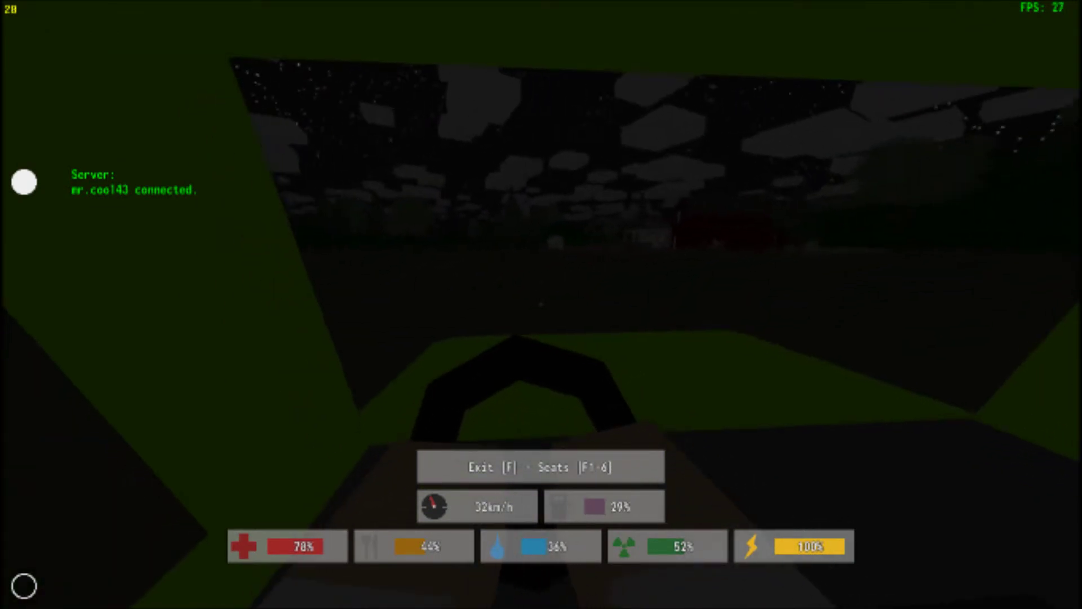
key(w)
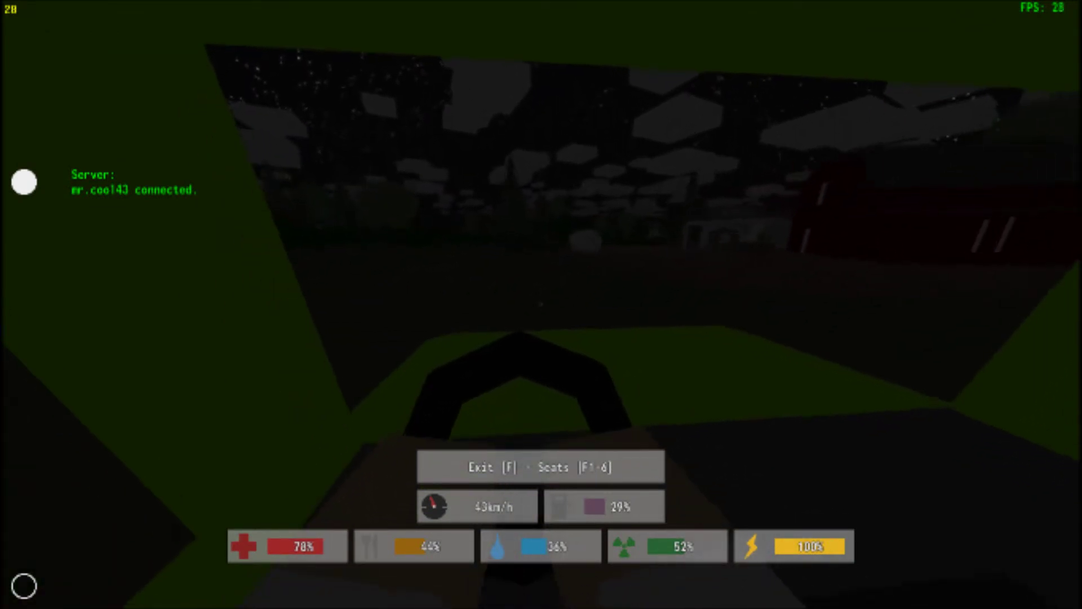
key(w)
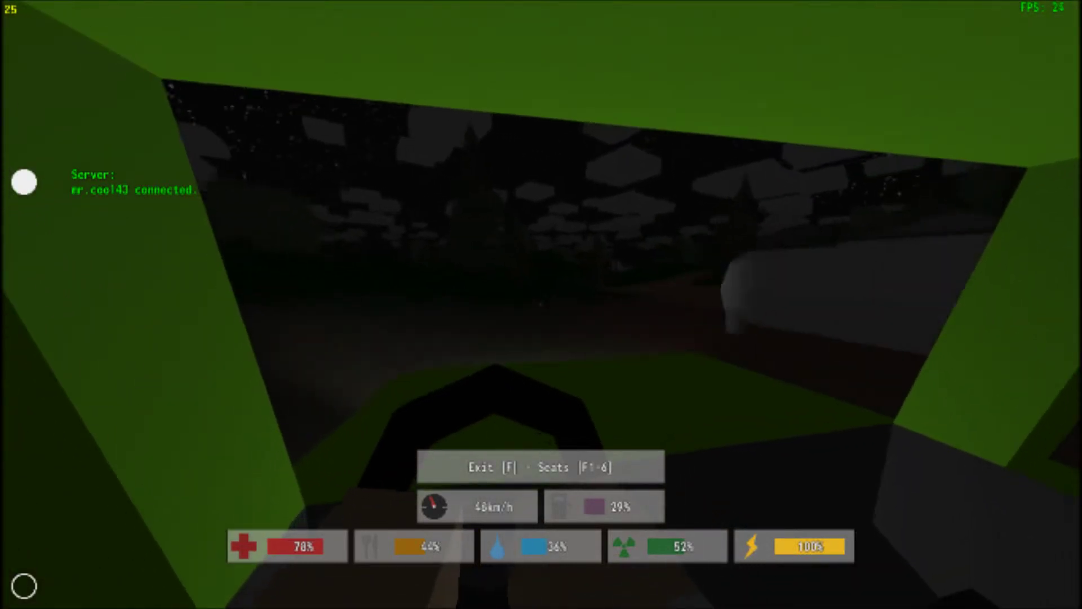
key(w)
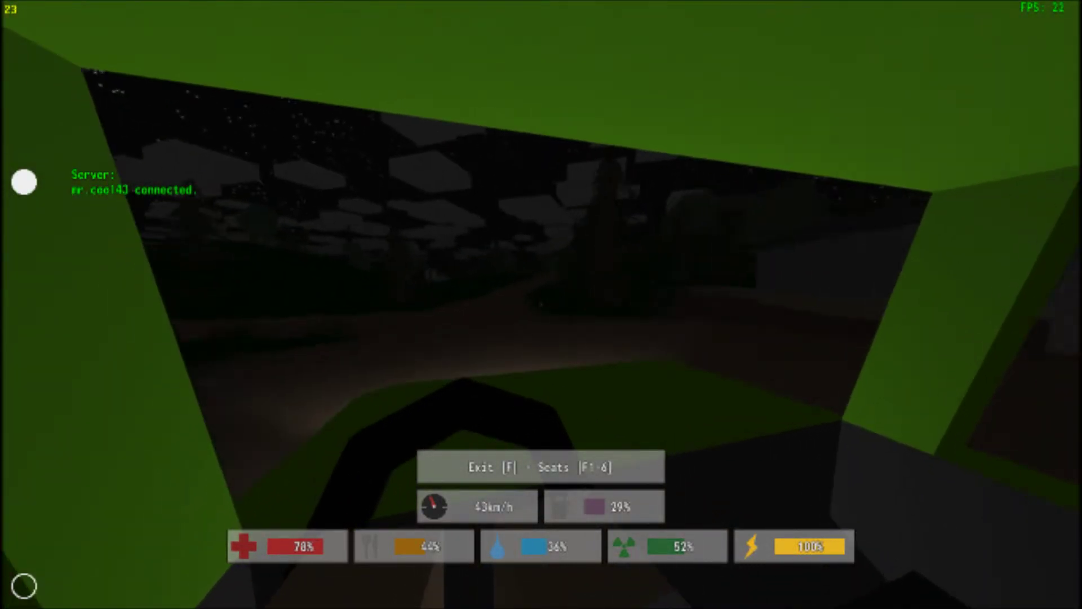
key(w)
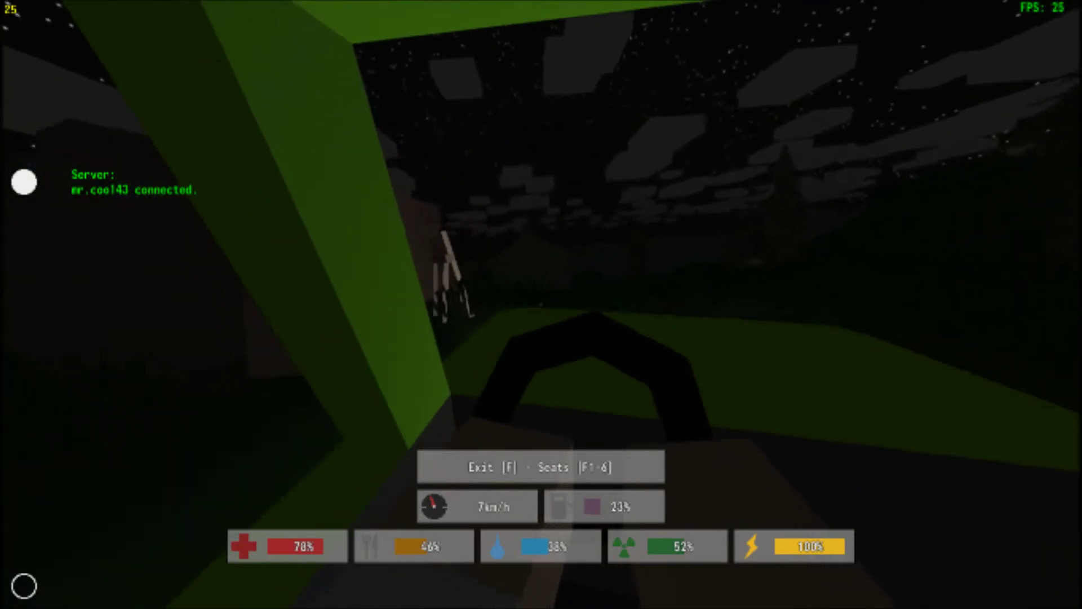
Exit the truck, take out the flashlight, and climb the ladder.
key(f)
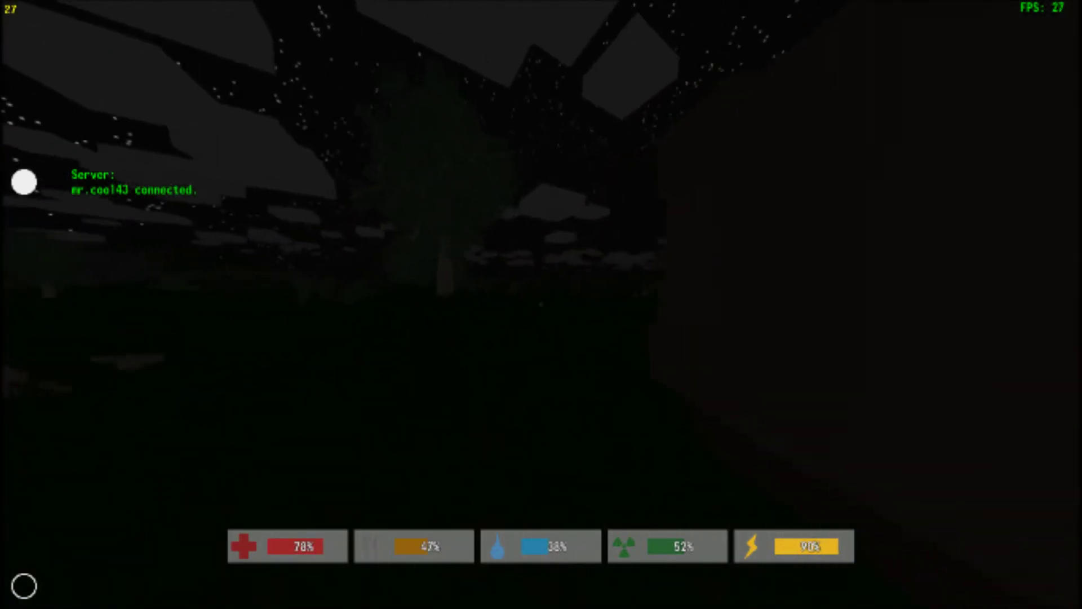
key(1)
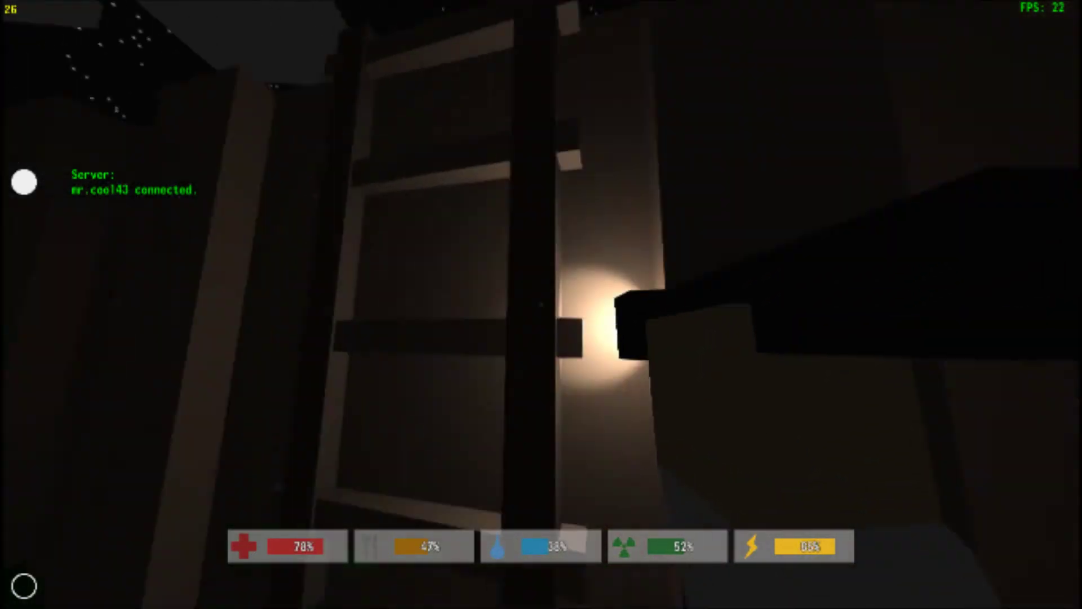
key(w)
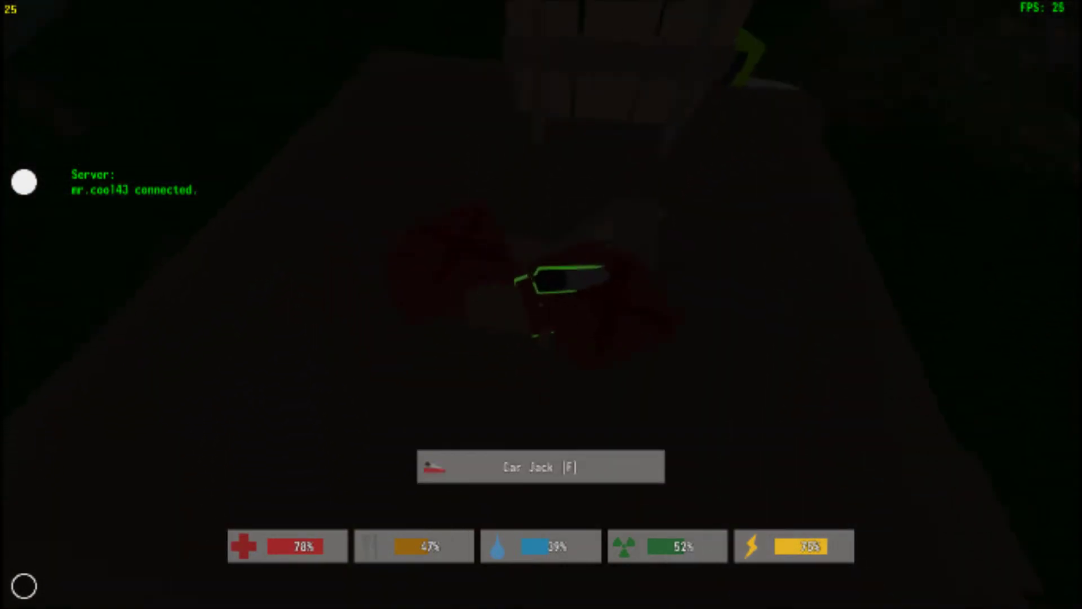
Drop the wooden shield from the backpack onto the ground.
key(1)
key(Tab)
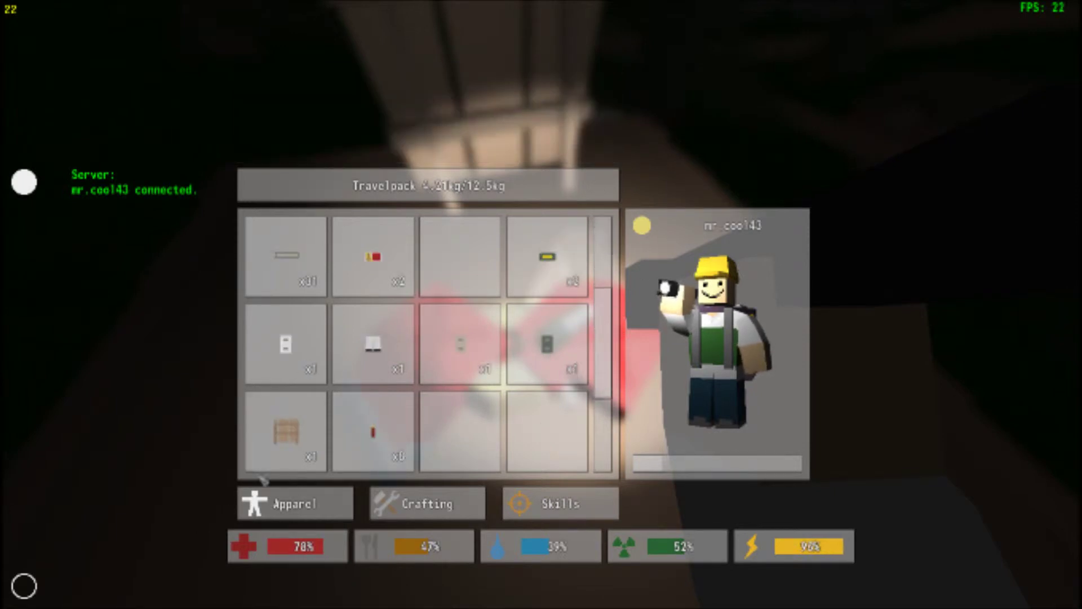
click(302, 446)
click(543, 166)
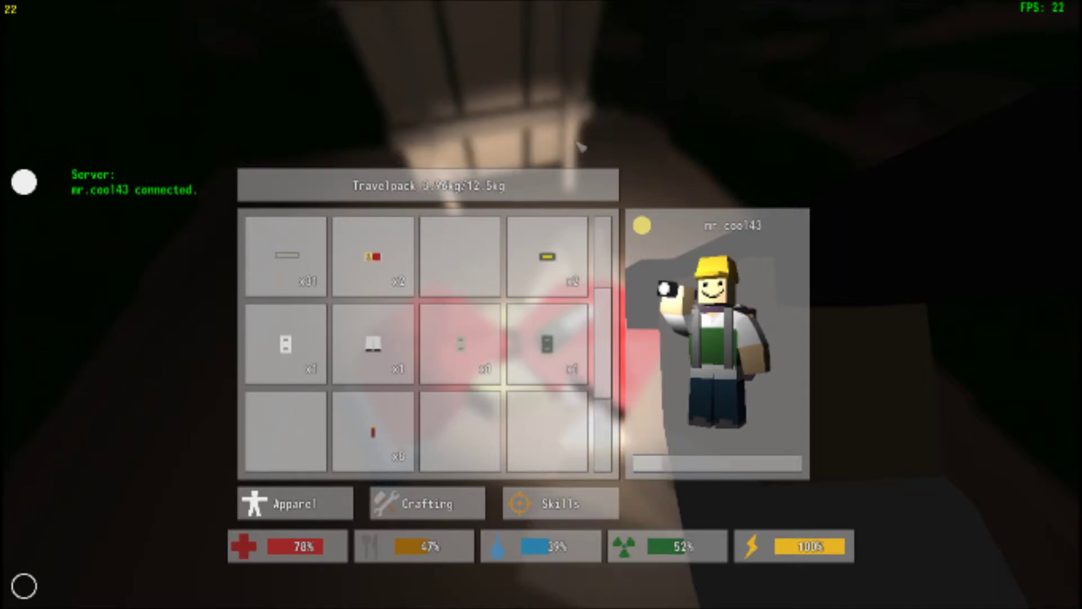
key(Tab)
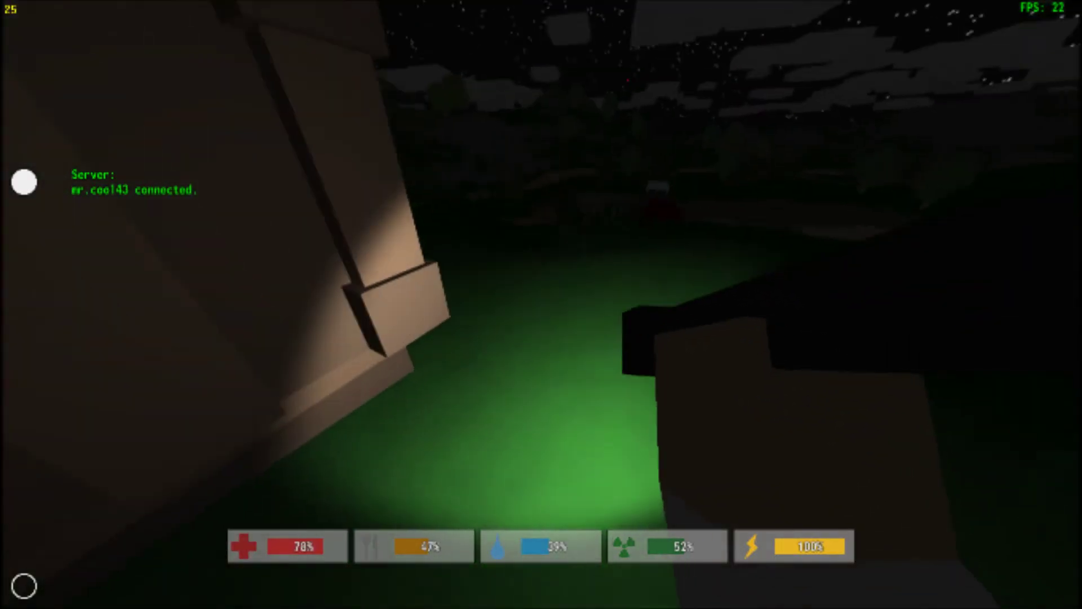
Walk to the building, open its door, and enter the lit room.
key(w)
key(w)
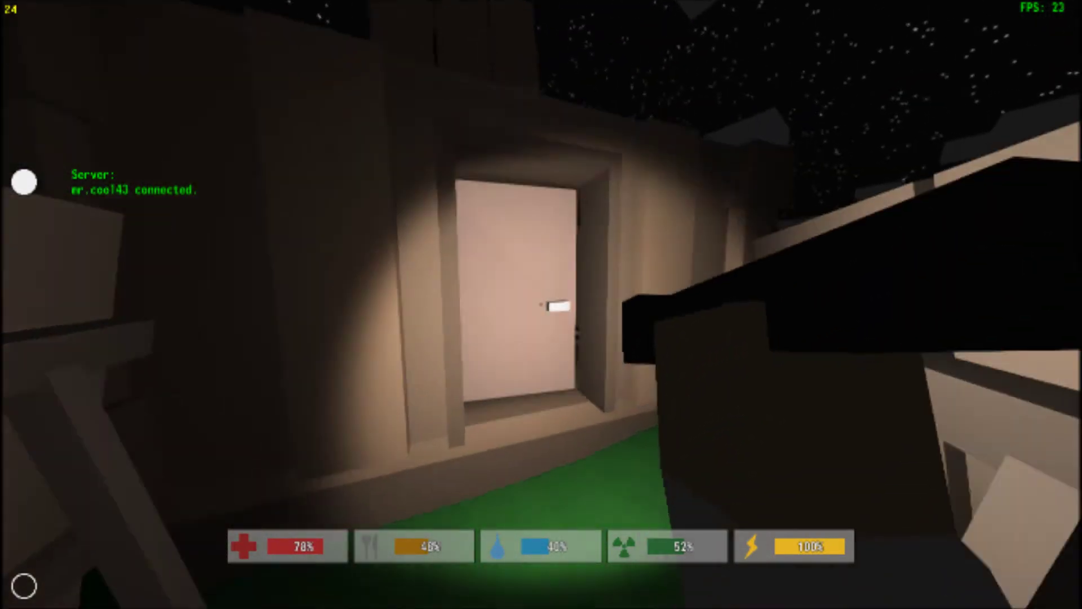
key(e)
key(w)
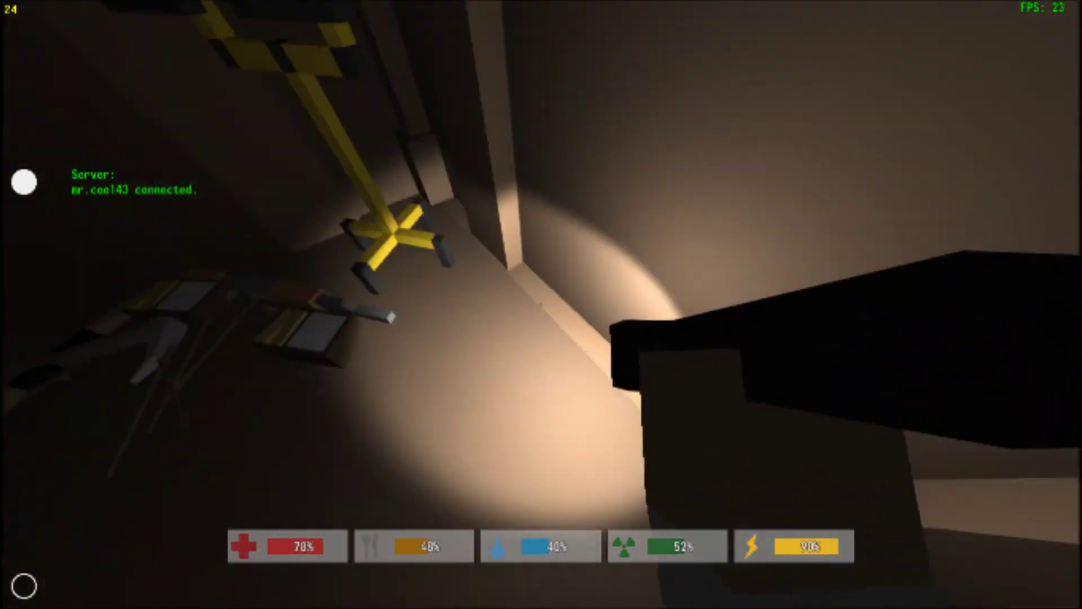
Drop the Civilian Bullets from the backpack onto the floor.
key(Tab)
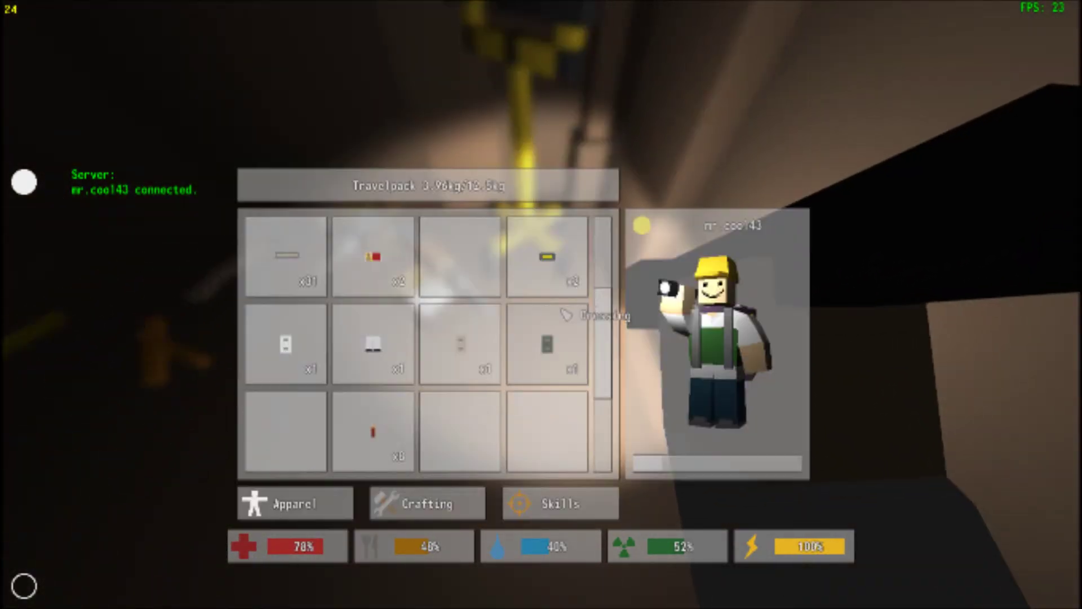
click(409, 253)
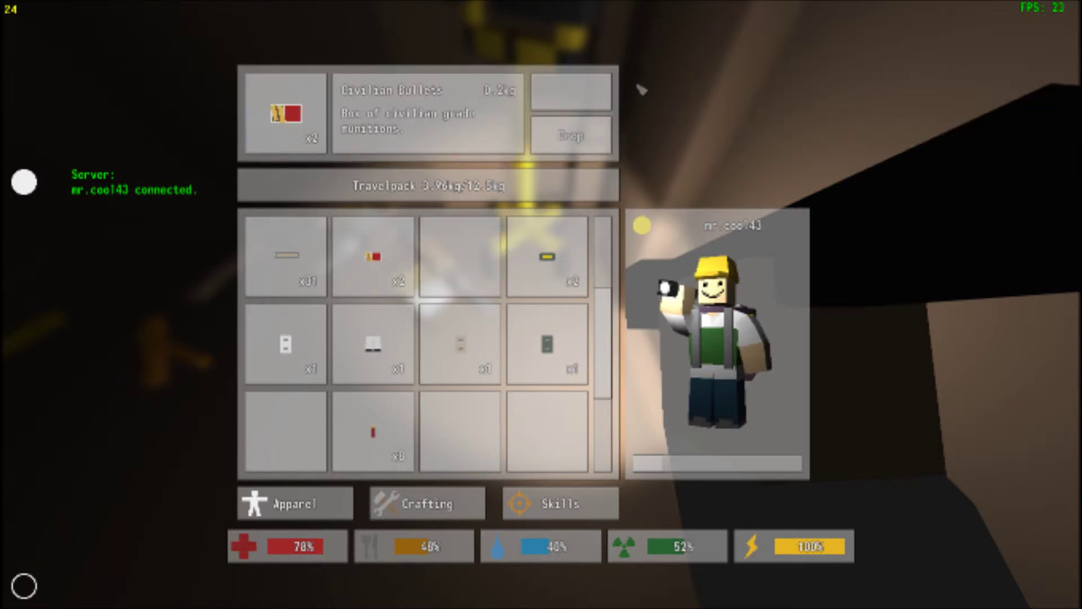
click(573, 136)
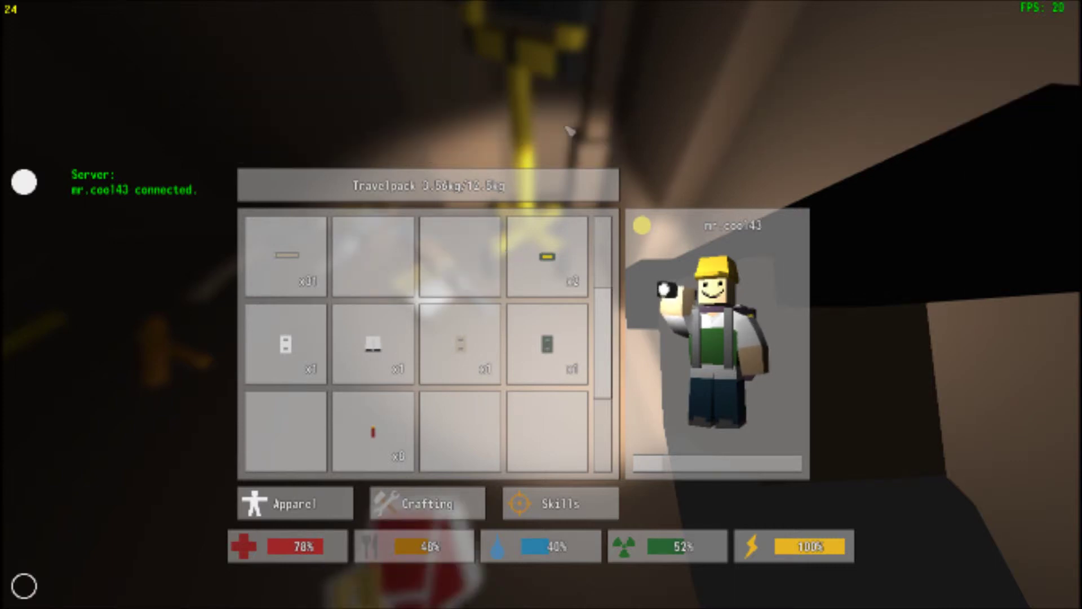
Select the Sailor Fatigues, view crafting, equip the fatigues, and close the inventory.
click(392, 366)
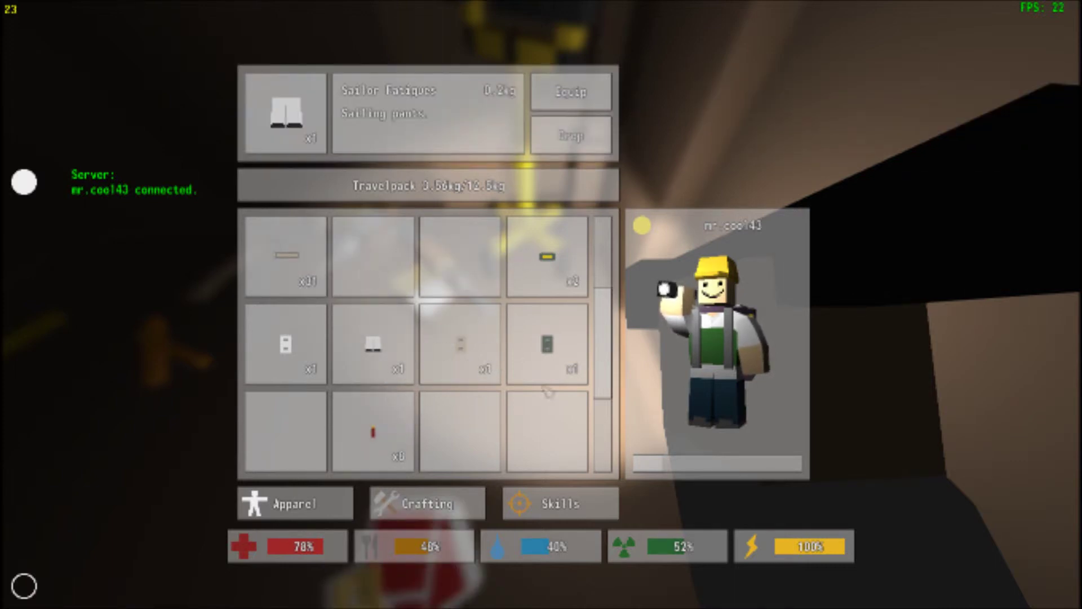
click(484, 519)
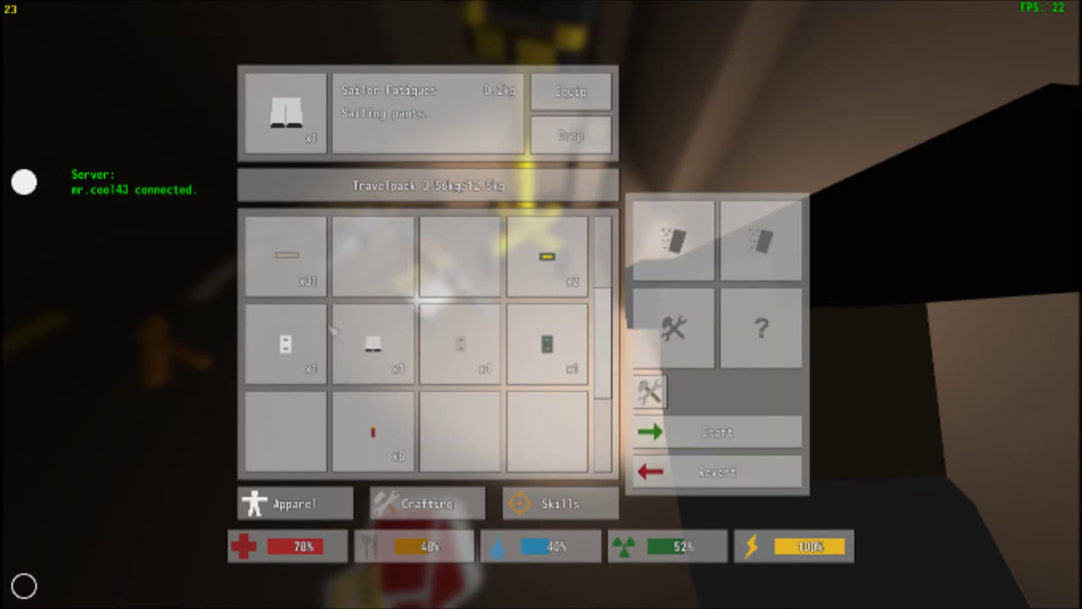
click(365, 369)
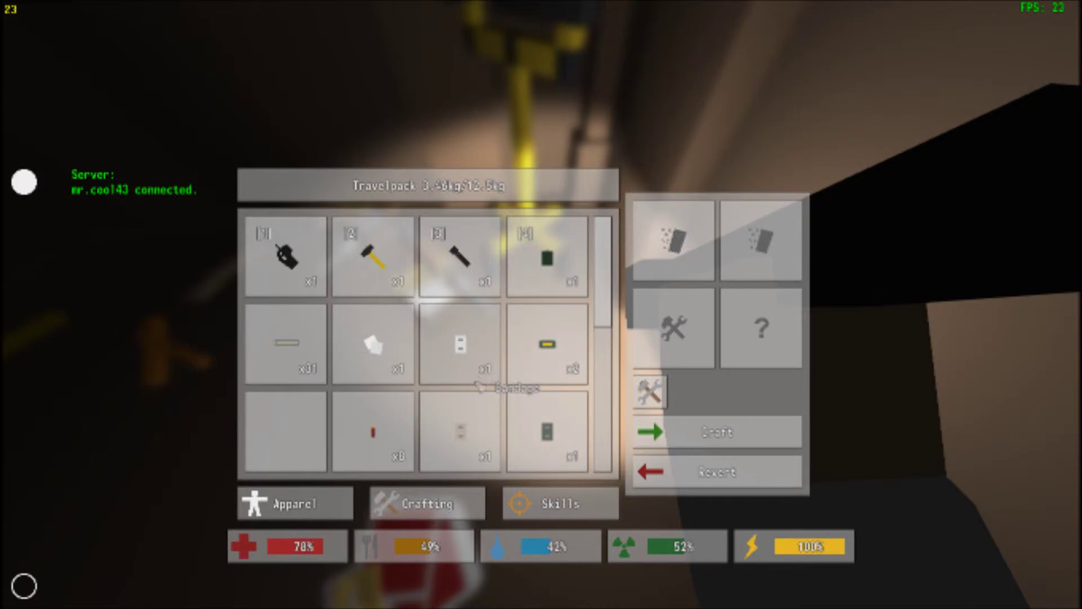
key(Tab)
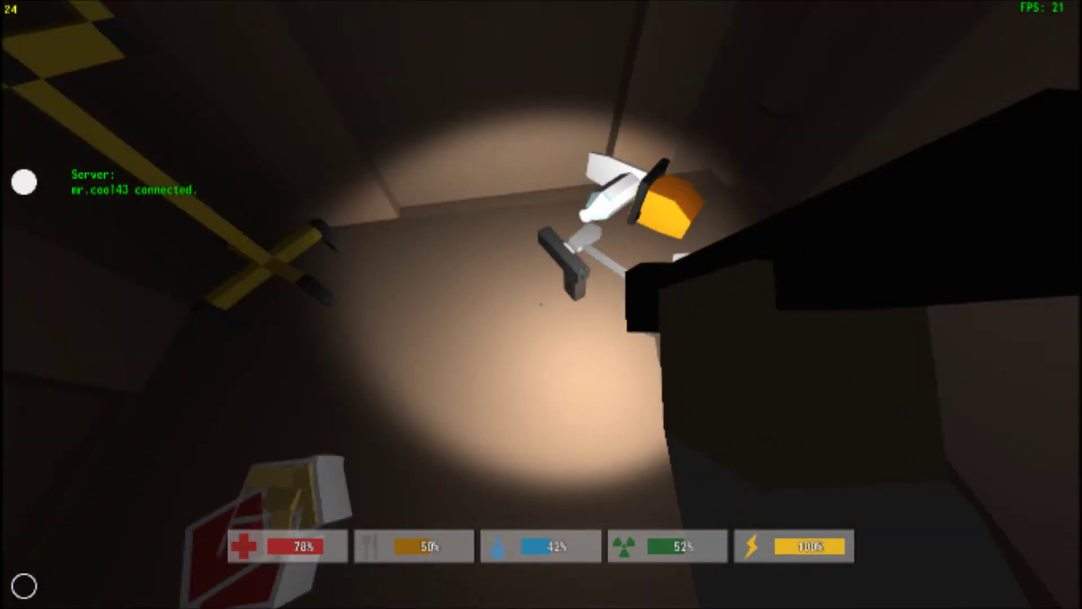
Drop the rag, dressing, bandage and cloth from the travelpack, leaving 2.91kg.
key(Tab)
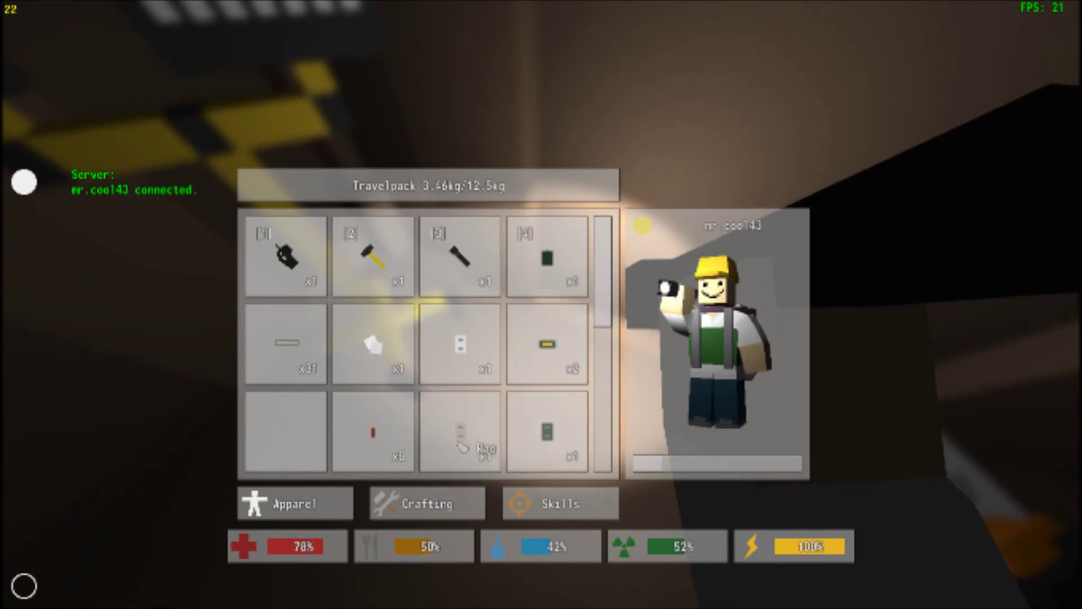
click(464, 445)
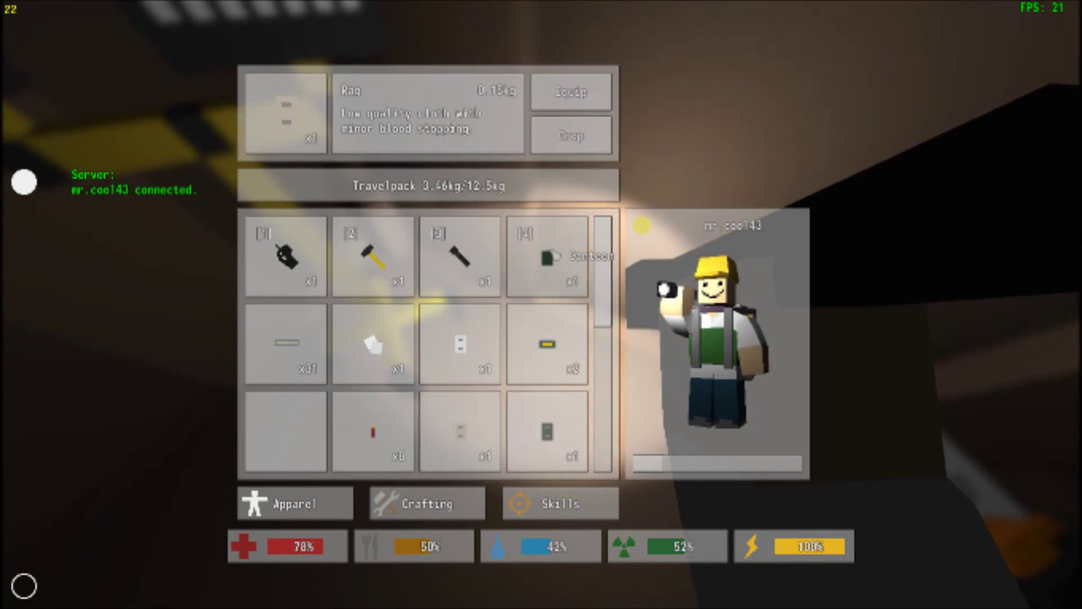
click(571, 136)
click(560, 451)
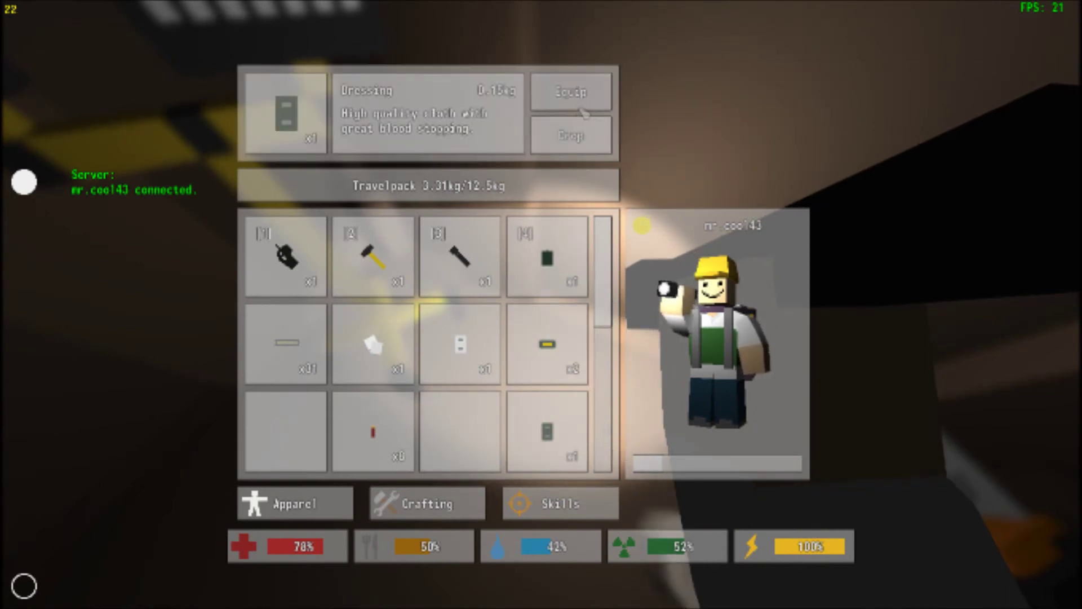
click(573, 136)
click(473, 342)
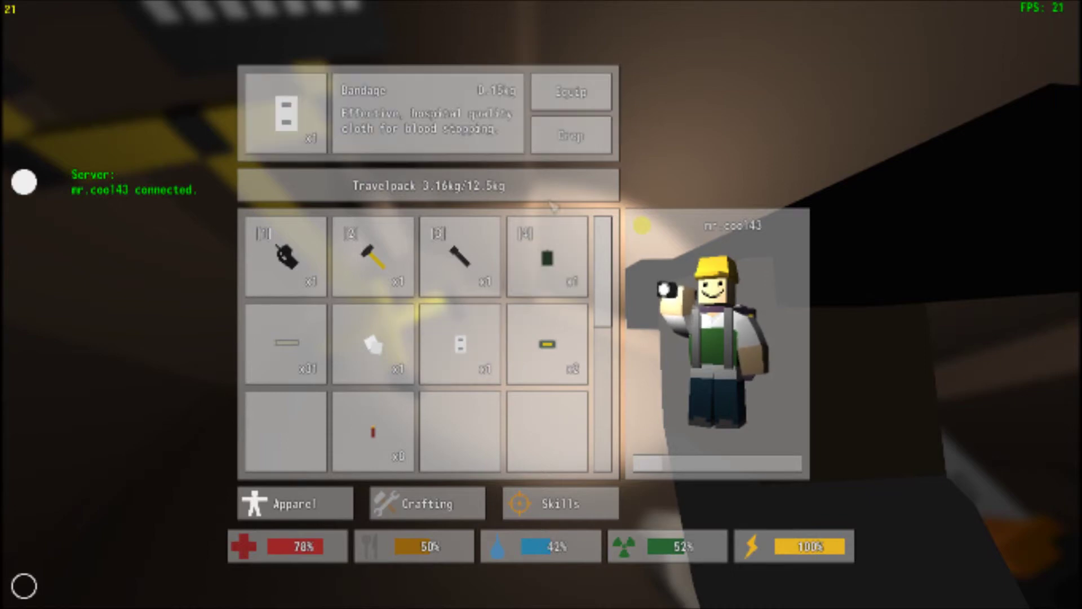
click(572, 135)
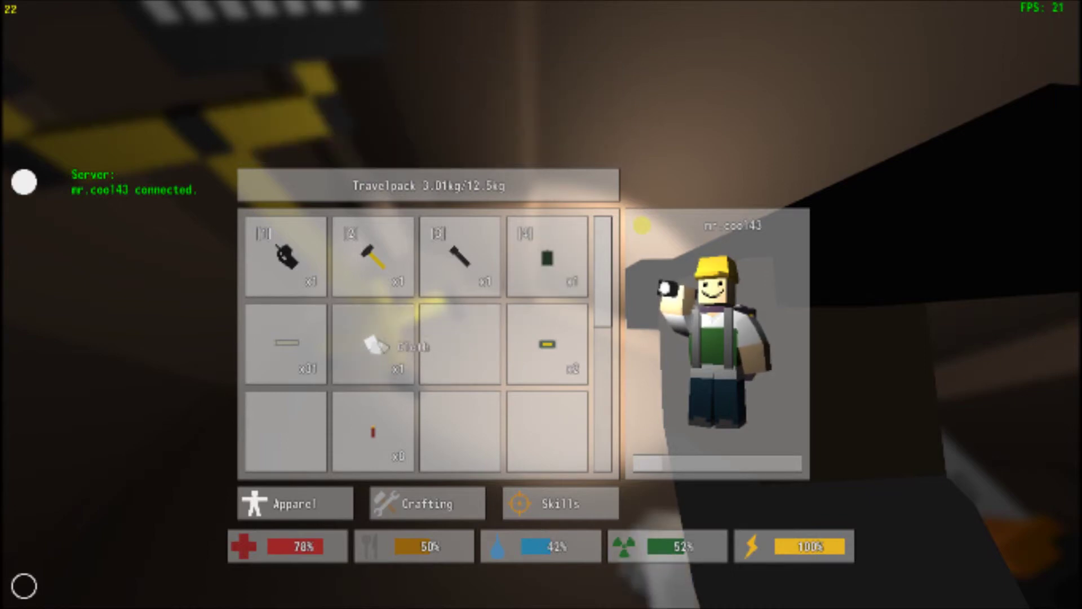
click(373, 343)
click(595, 138)
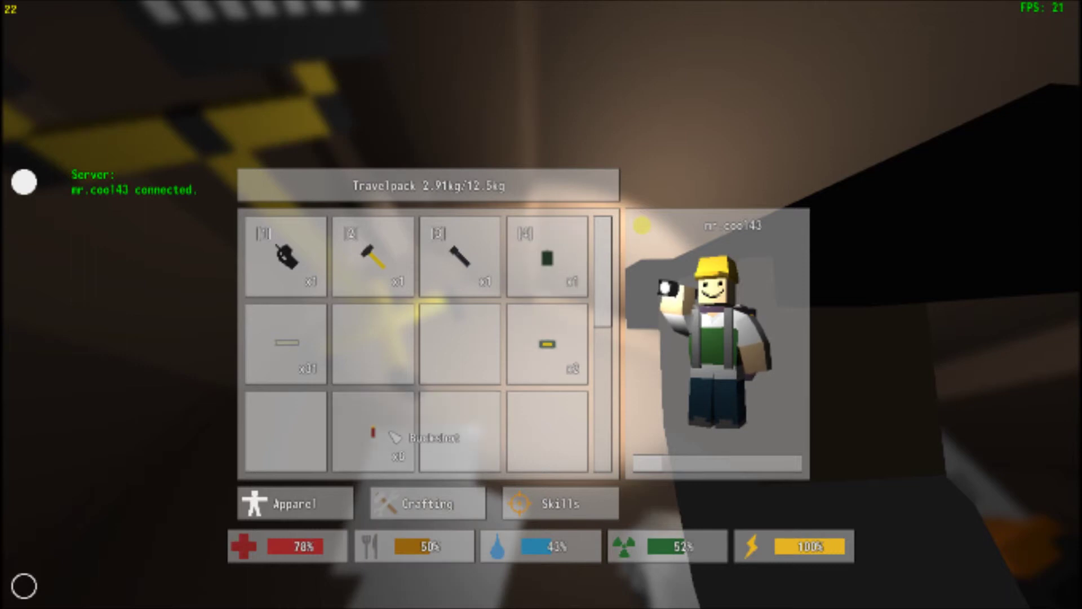
key(Tab)
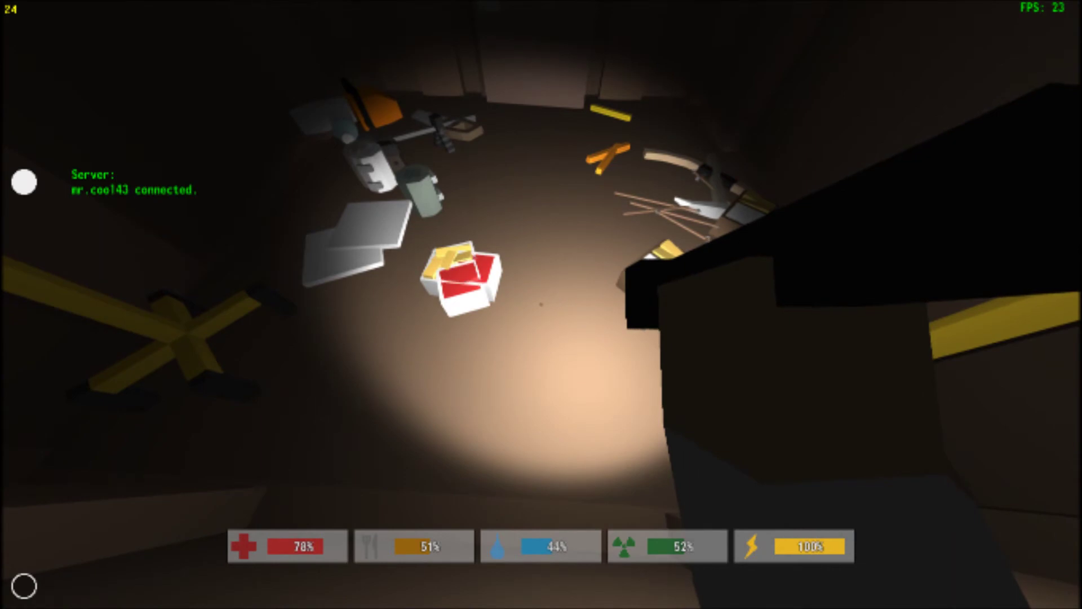
Walk to the dropped loot pile and reopen the travelpack.
key(w)
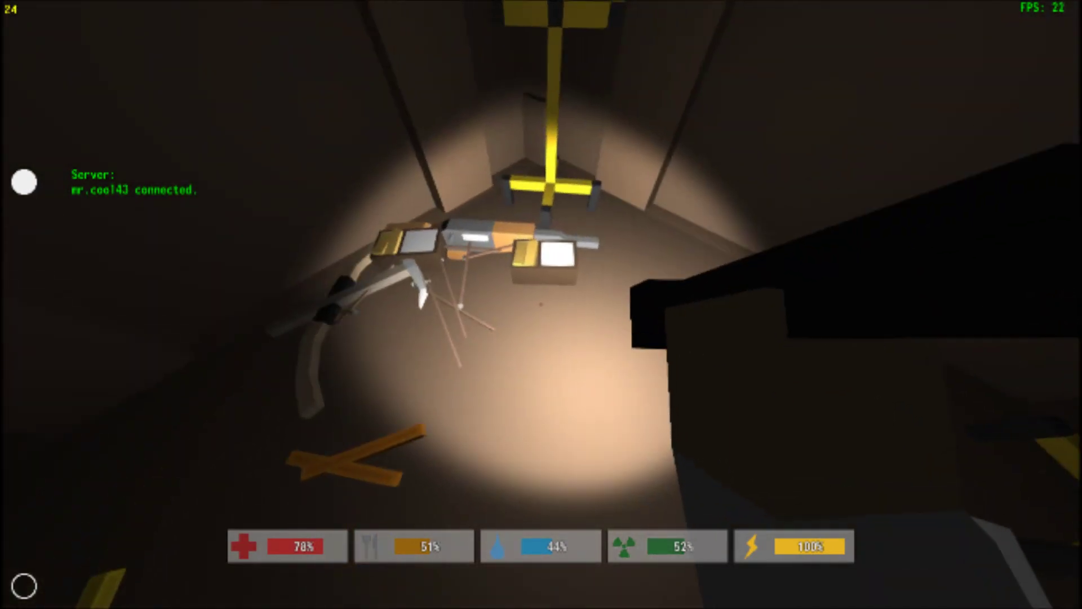
key(Tab)
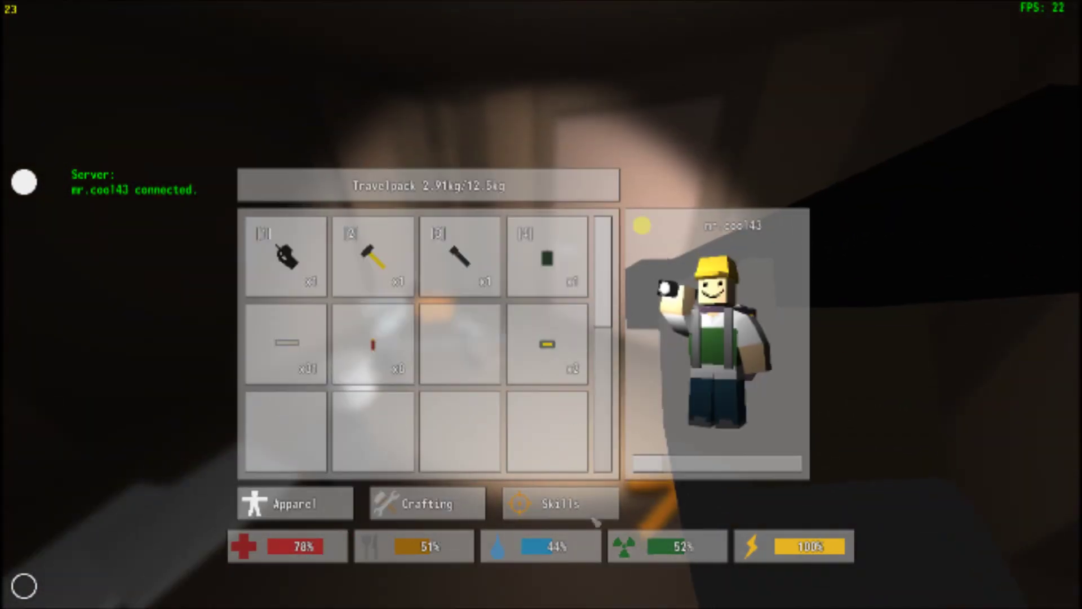
Buy Immunity, two Endurance levels, Marksman and Sneakybeaky, leaving 5 experience.
click(561, 503)
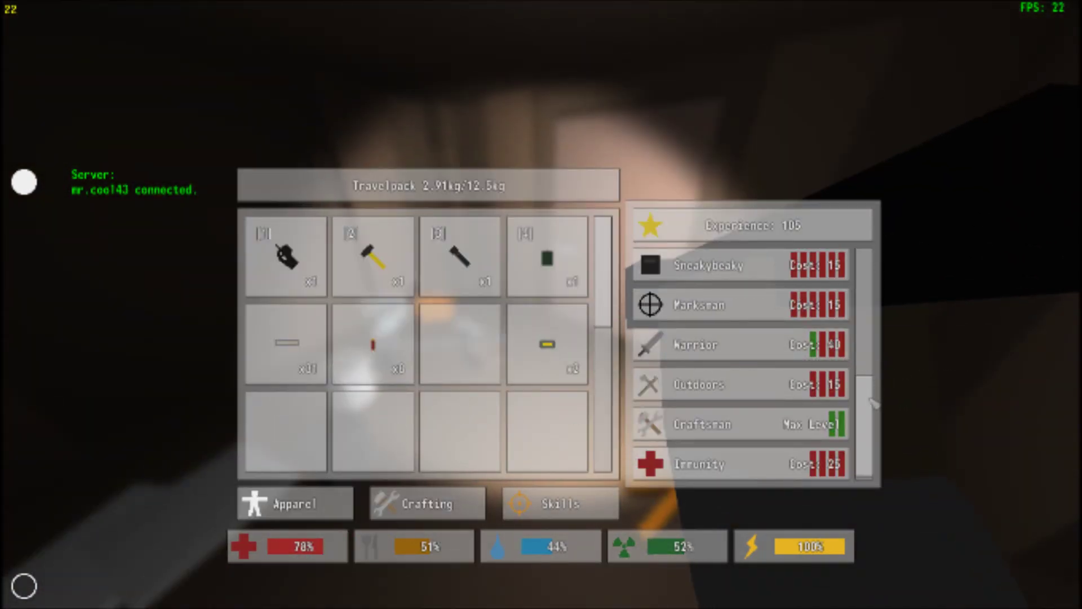
mouse_move(871, 387)
mouse_down()
mouse_move(870, 296)
mouse_move(867, 437)
mouse_up()
click(842, 463)
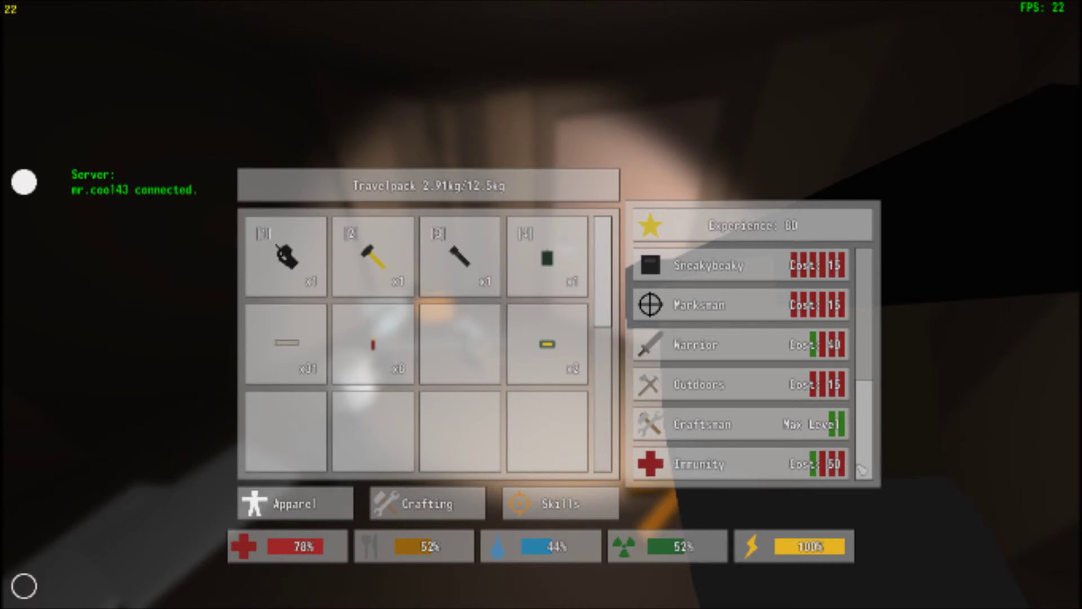
drag(873, 424, 875, 373)
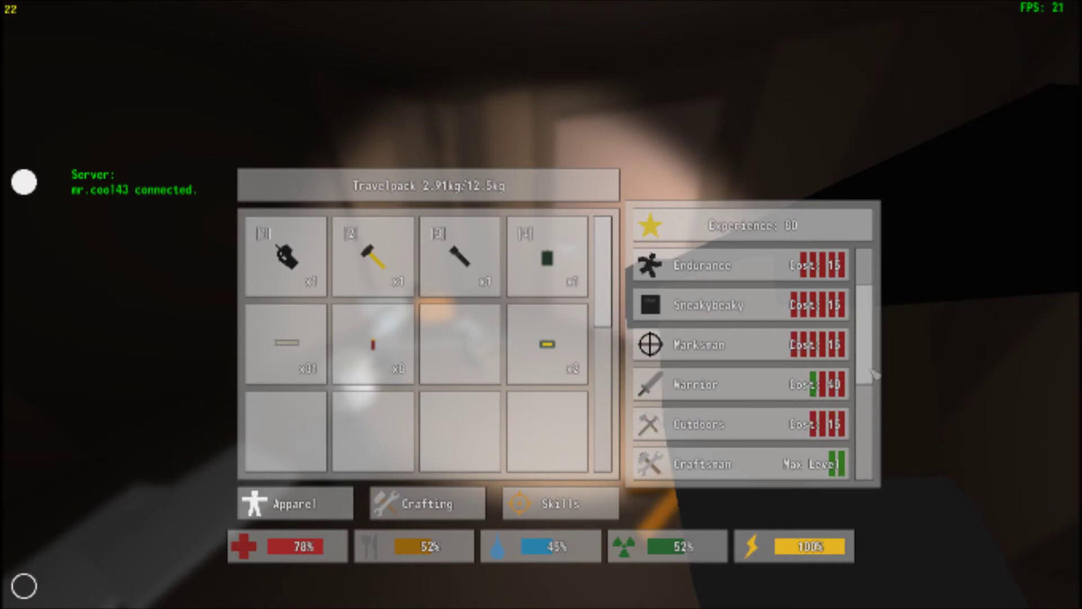
mouse_move(777, 315)
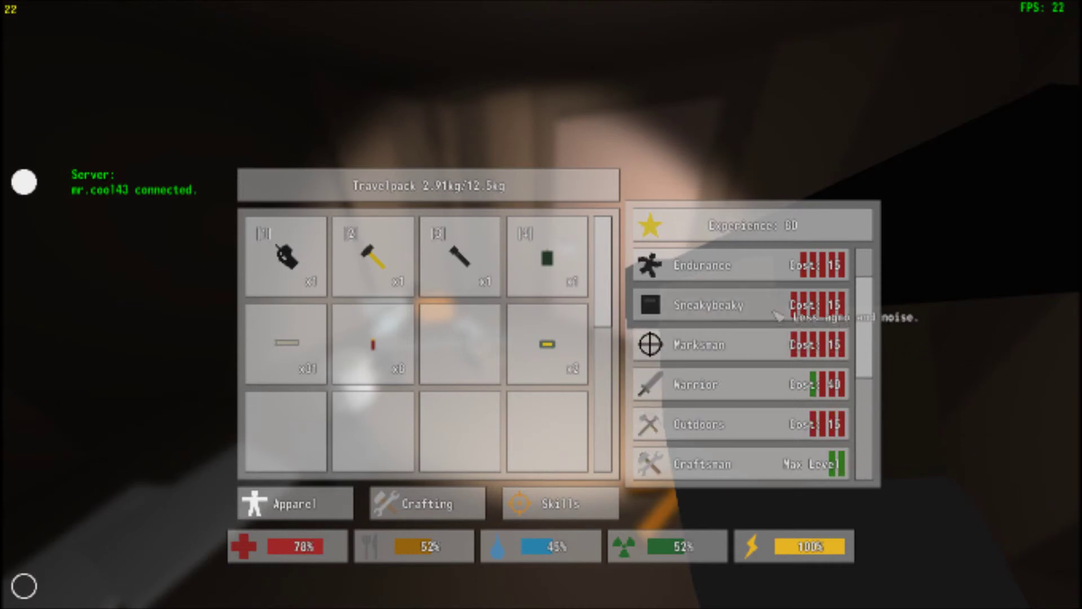
click(749, 267)
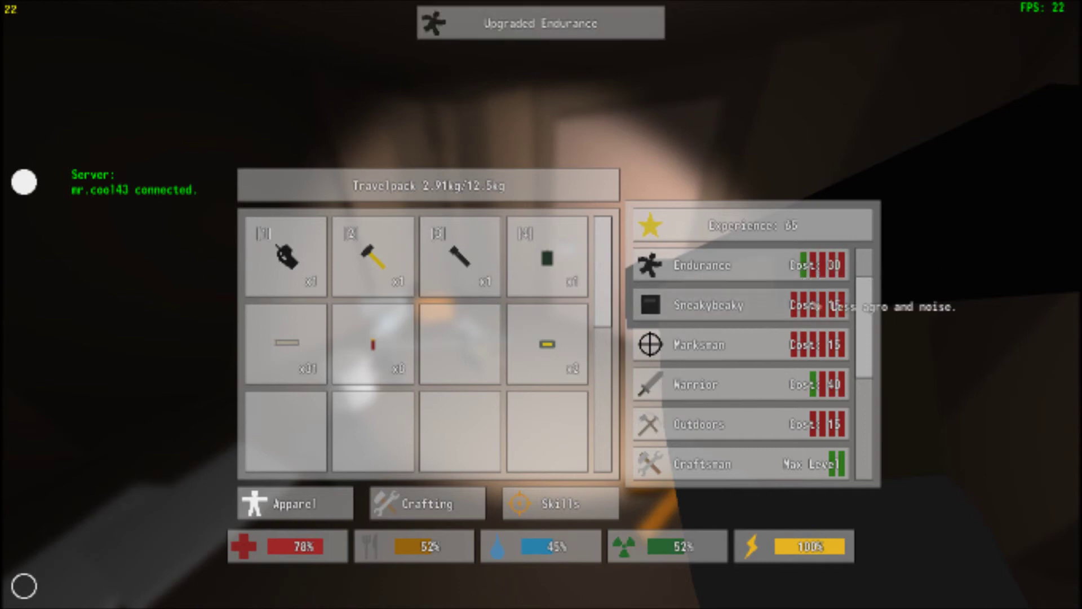
click(749, 267)
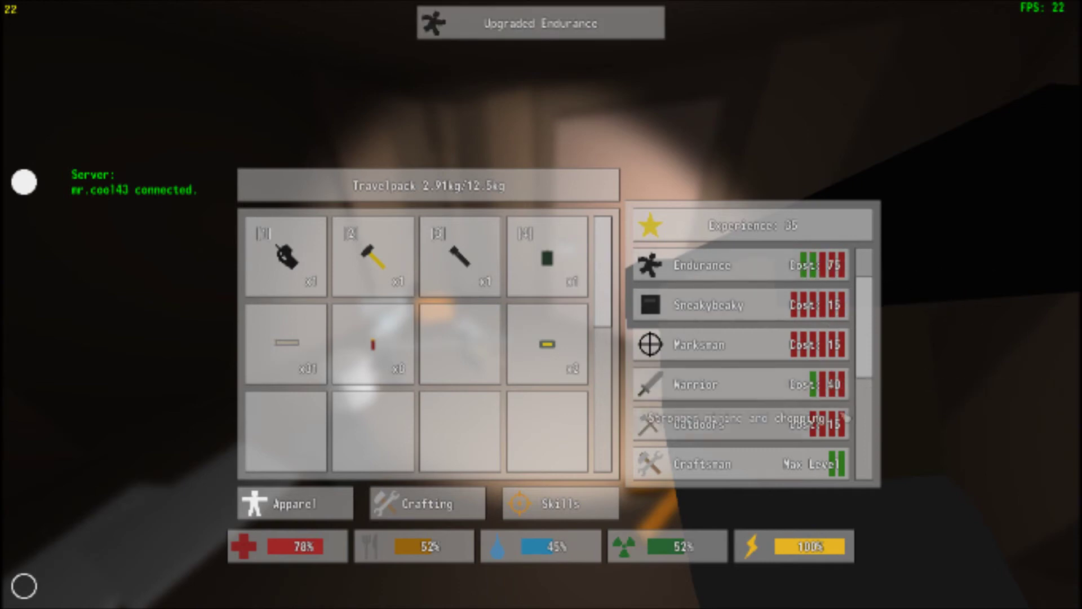
click(812, 343)
click(812, 305)
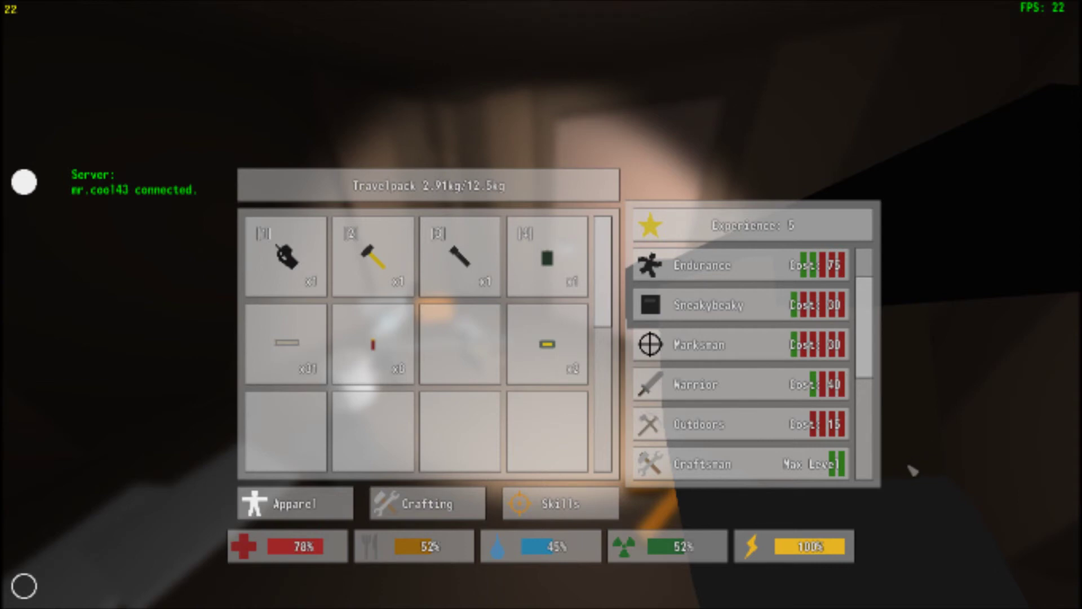
key(Tab)
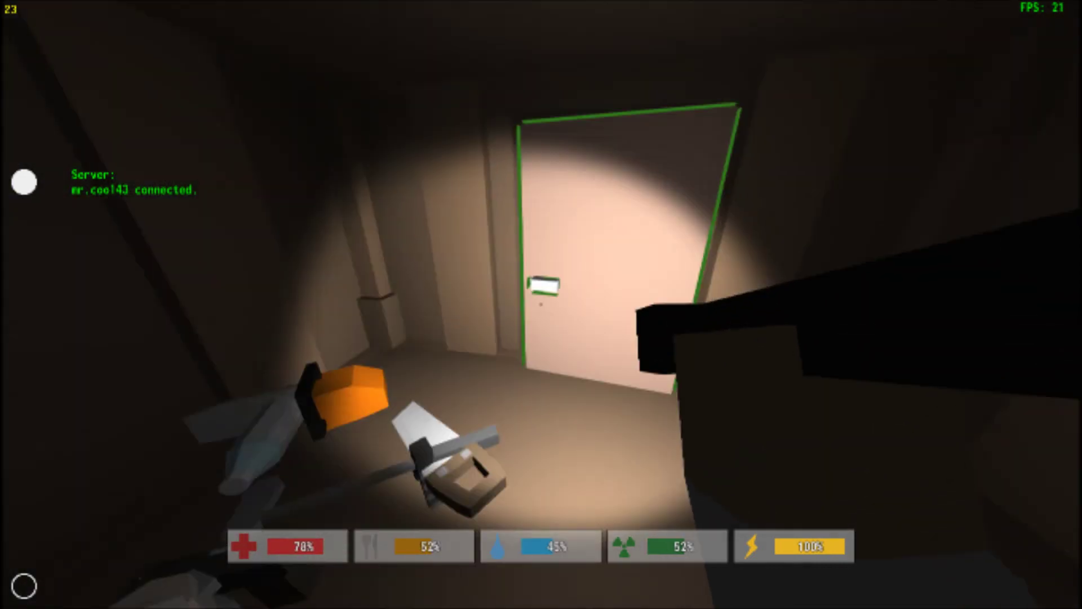
Step out the door and walk along the building wall to the green truck.
key(f)
key(w)
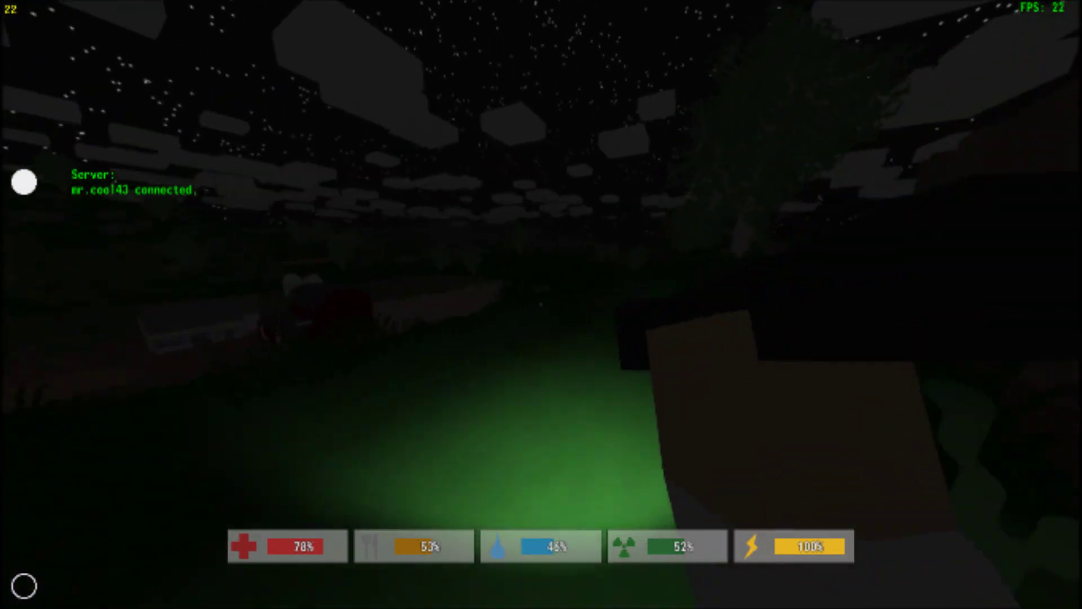
key(w)
key(w)
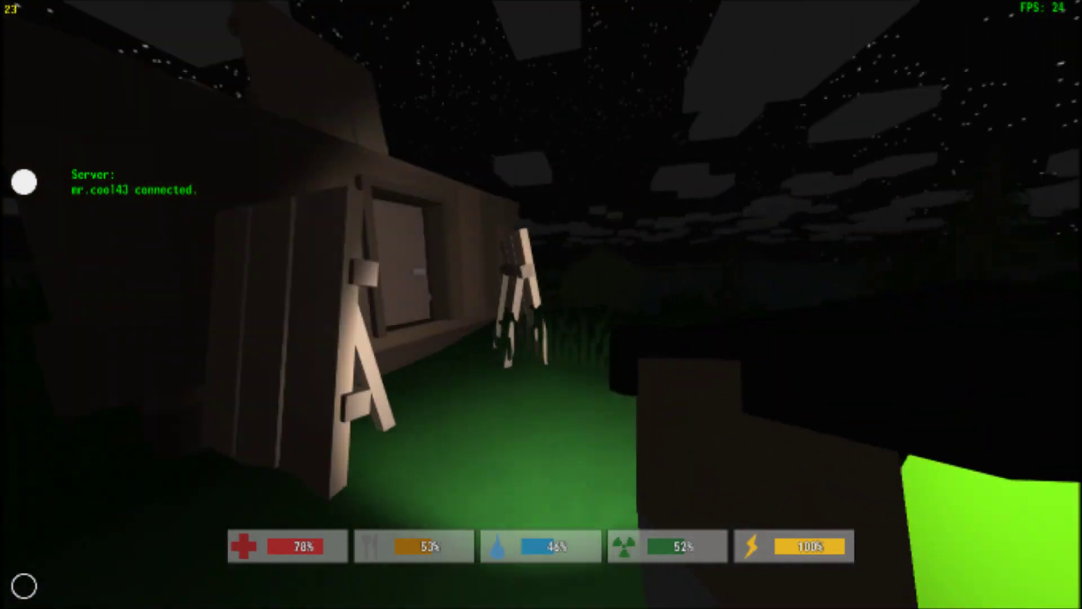
key(w)
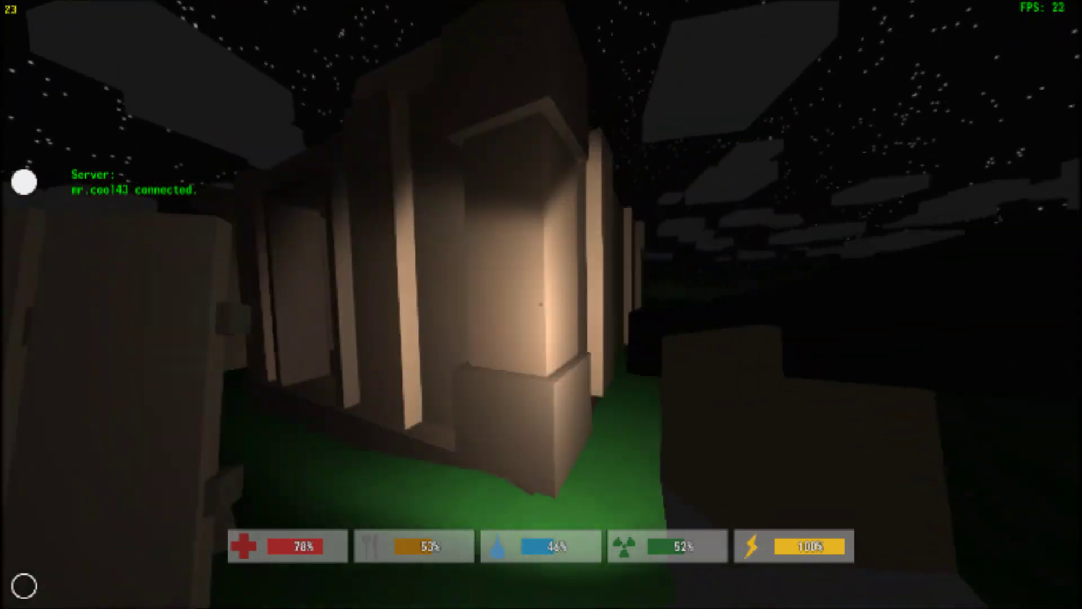
key(w)
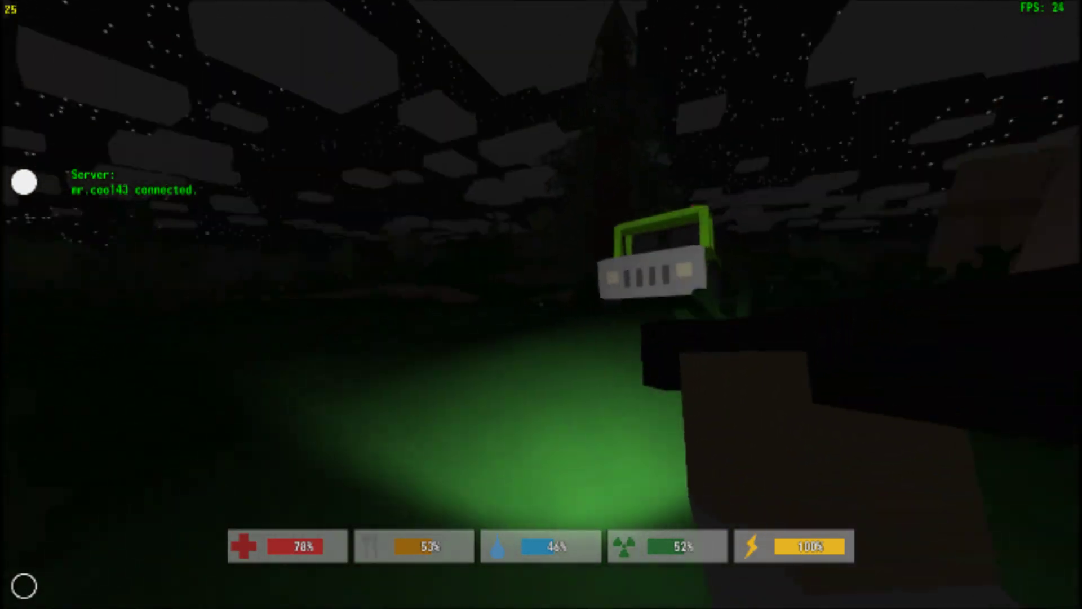
key(w)
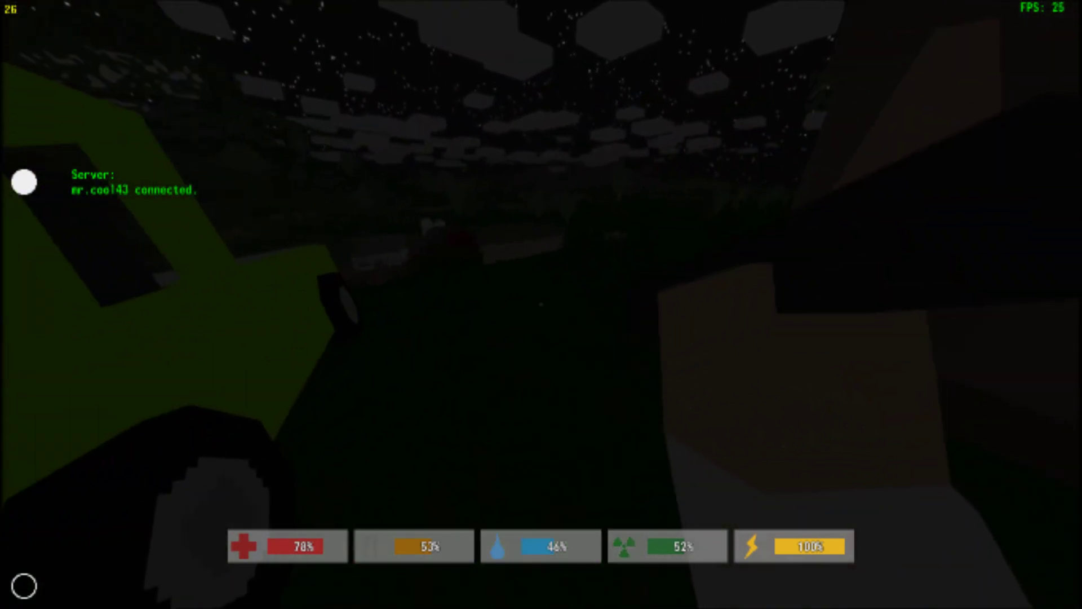
key(s)
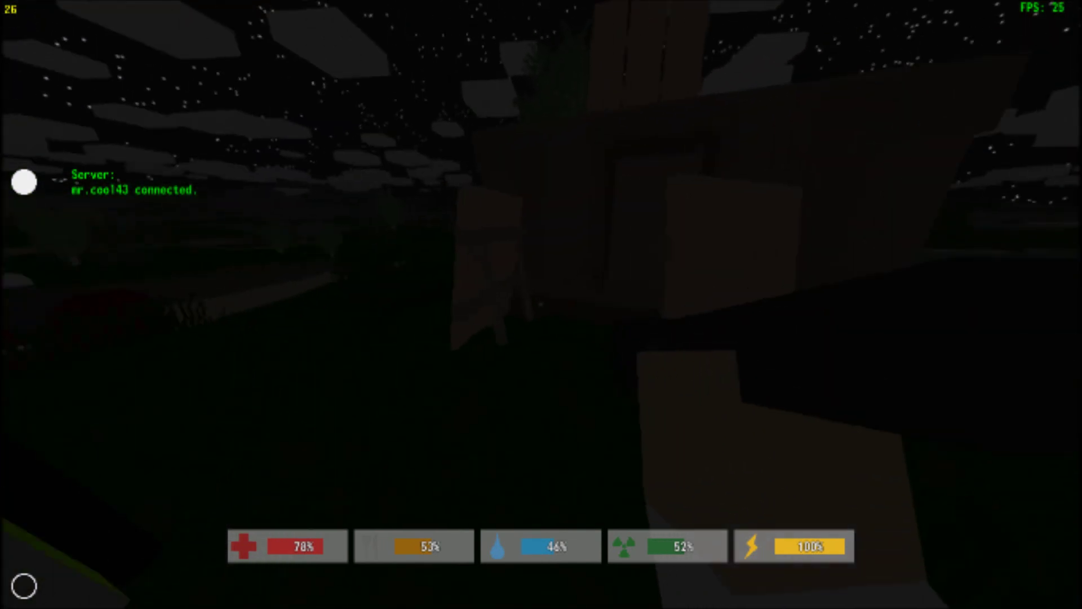
key(s)
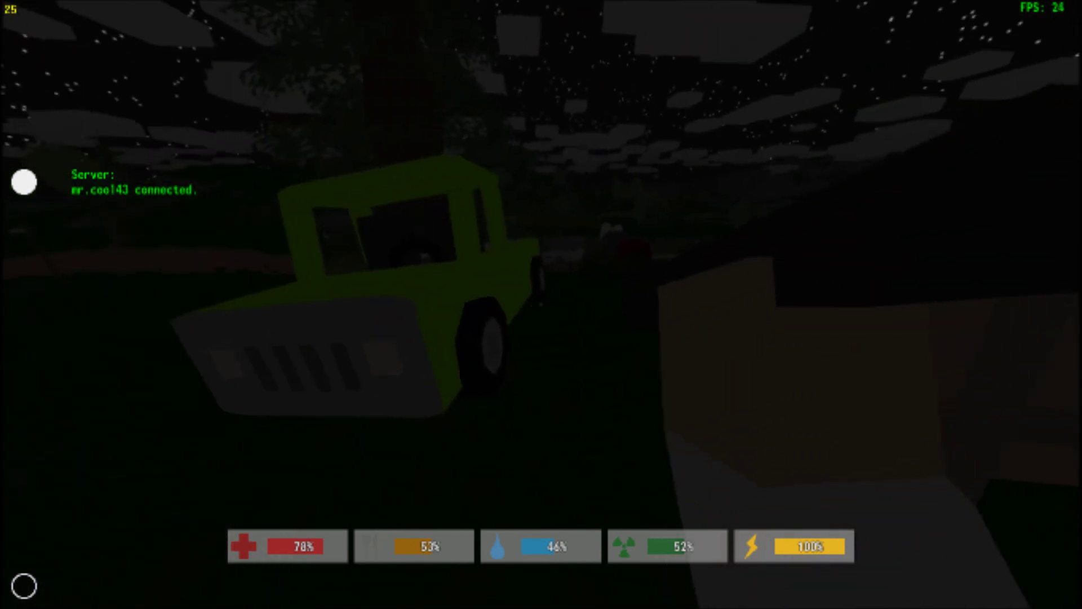